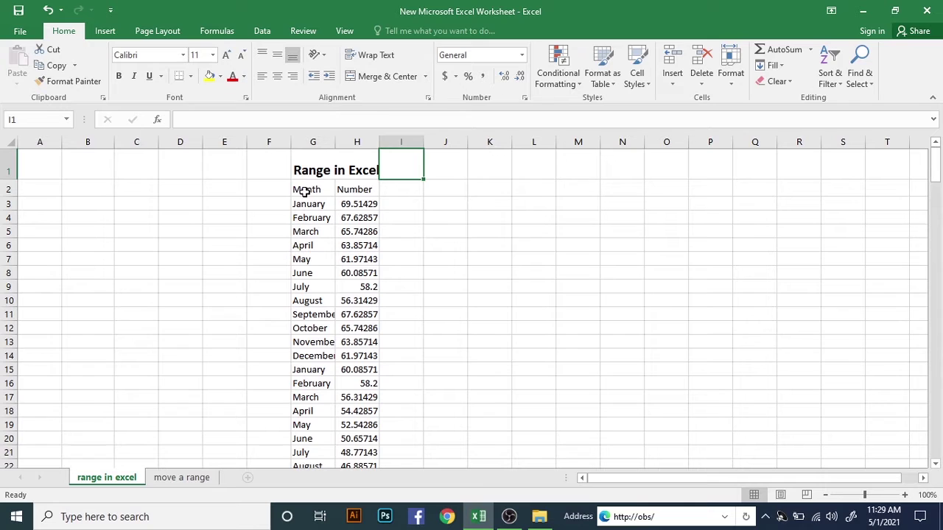
Step: Select the January-to-July month cells G3:G9 using the Name Box
click(308, 187)
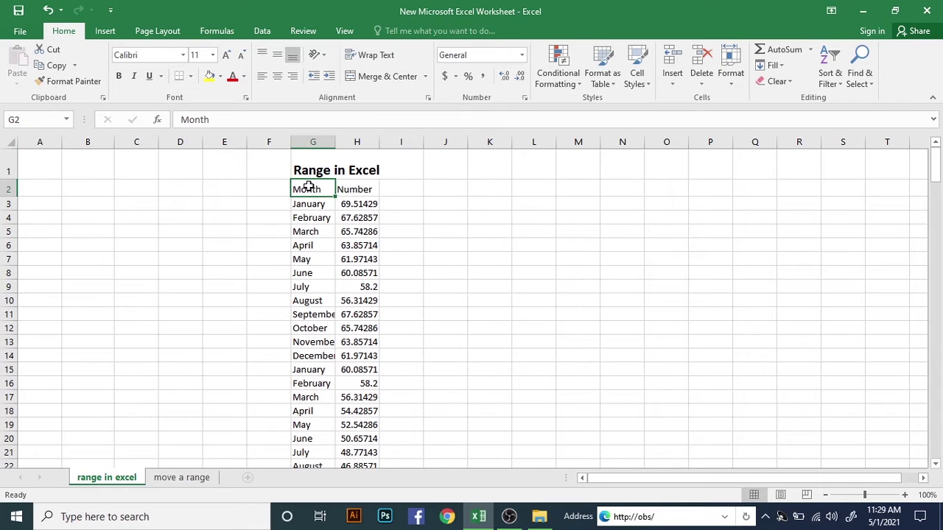
click(48, 116)
click(303, 188)
click(317, 204)
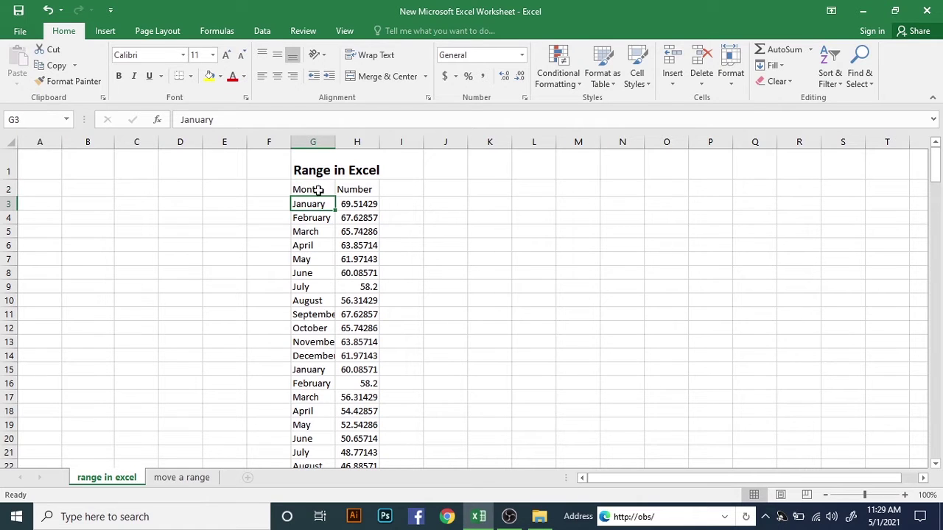
click(315, 190)
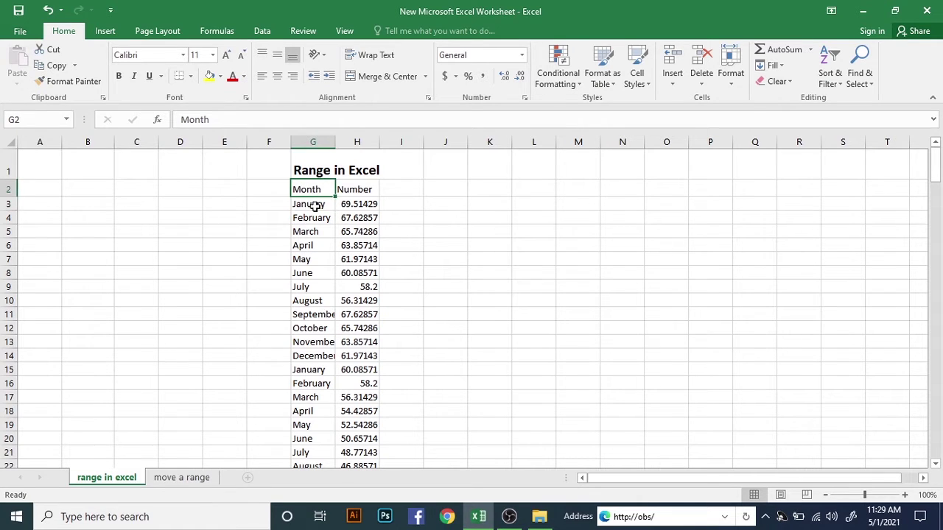
click(316, 205)
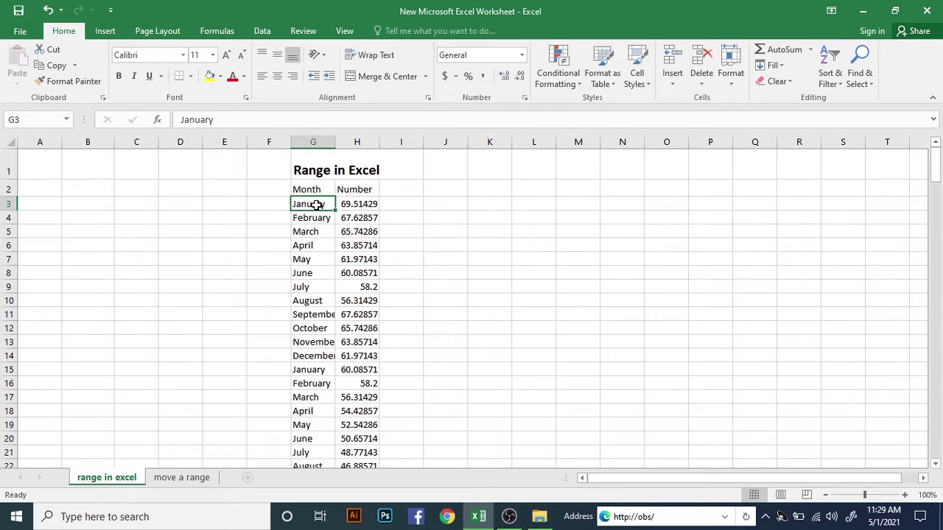
click(34, 117)
click(36, 117)
key(Return)
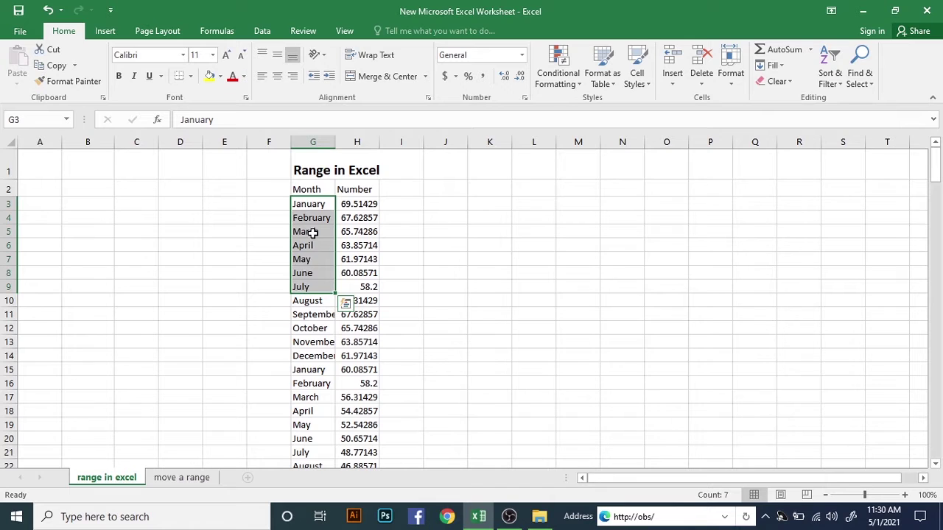
click(33, 119)
click(38, 121)
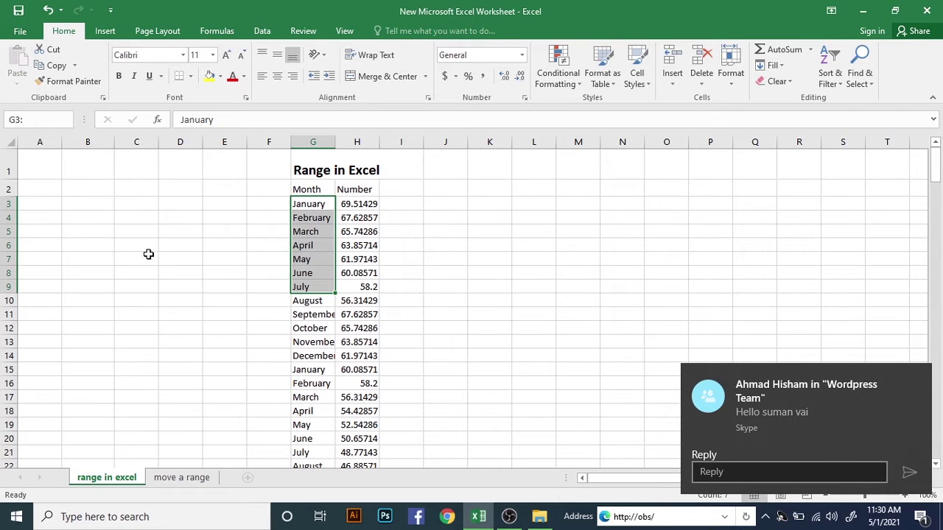
click(215, 214)
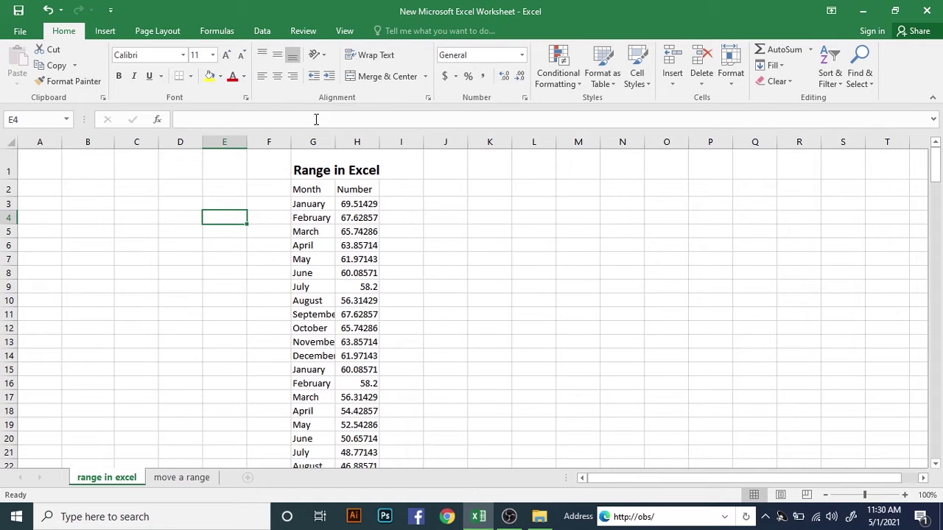
click(39, 121)
click(36, 121)
Step: Enter G3:G200 in the Name Box to select the Month column down to row 200
click(305, 205)
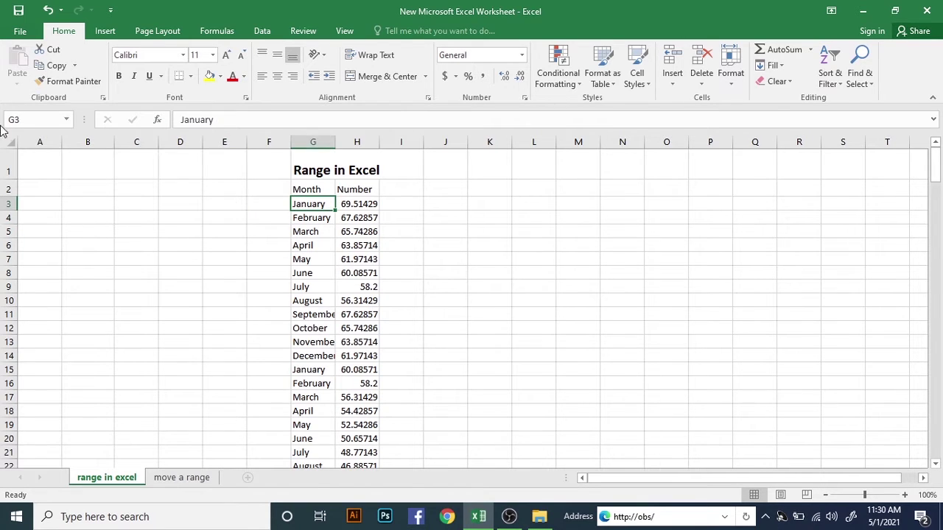
click(36, 118)
text(G3)
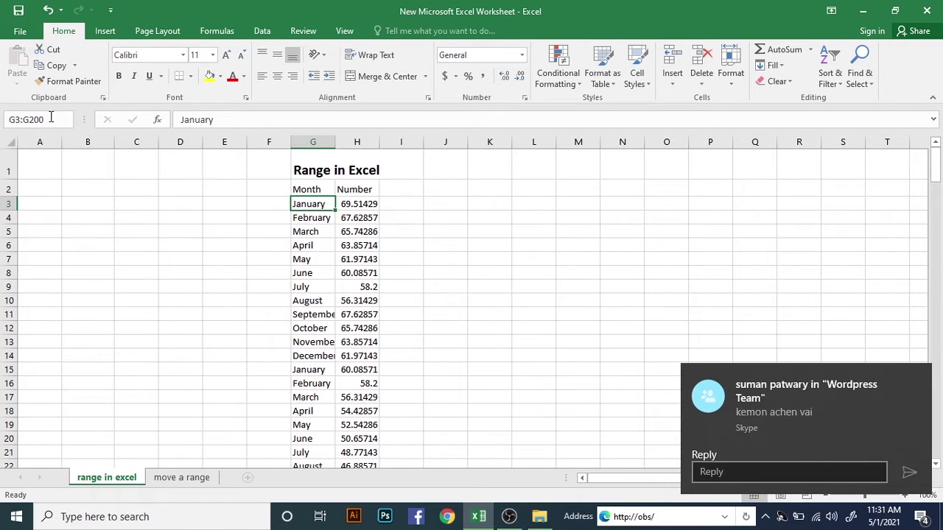
drag(51, 118, 7, 121)
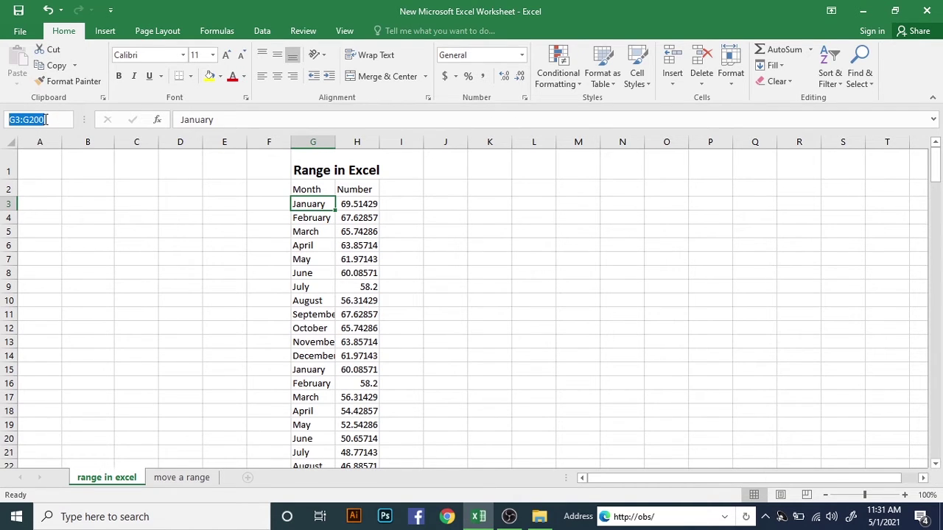
key(Return)
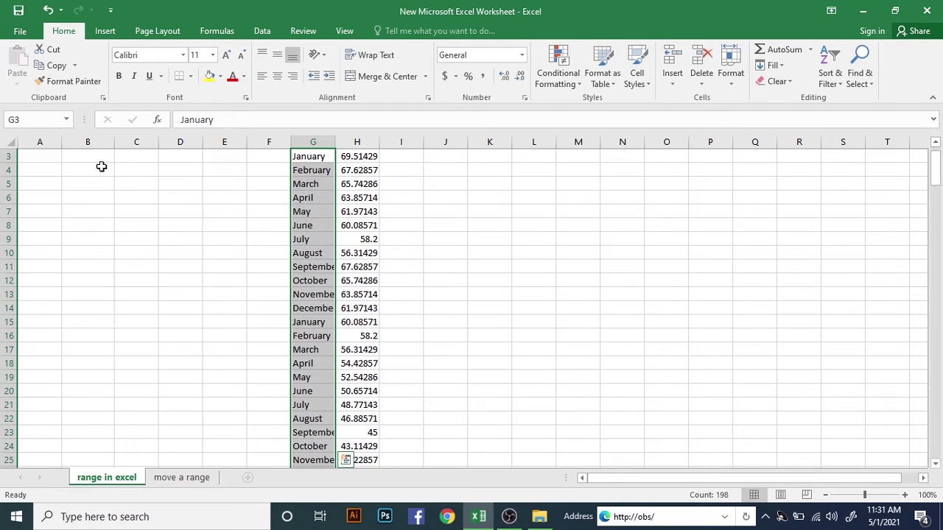
scroll(179, 302, down, 20)
scroll(62, 355, down, 20)
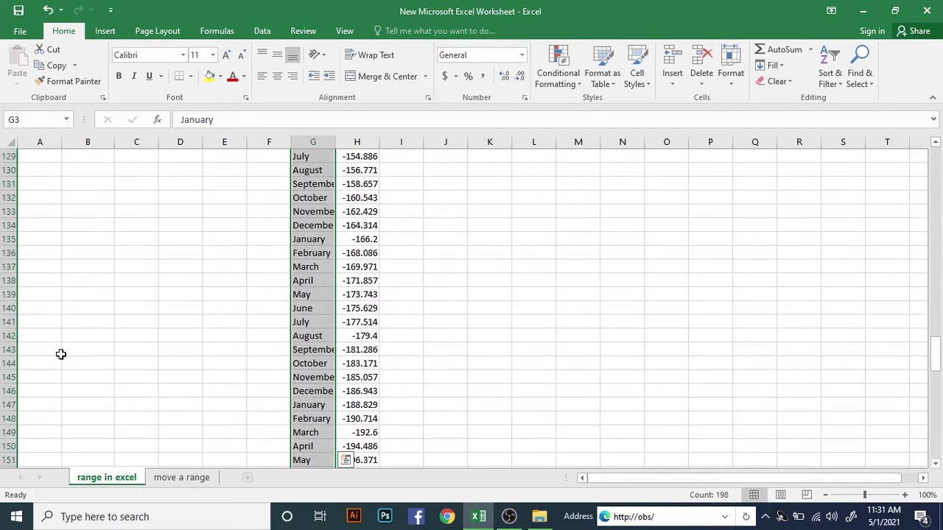
scroll(56, 360, down, 2)
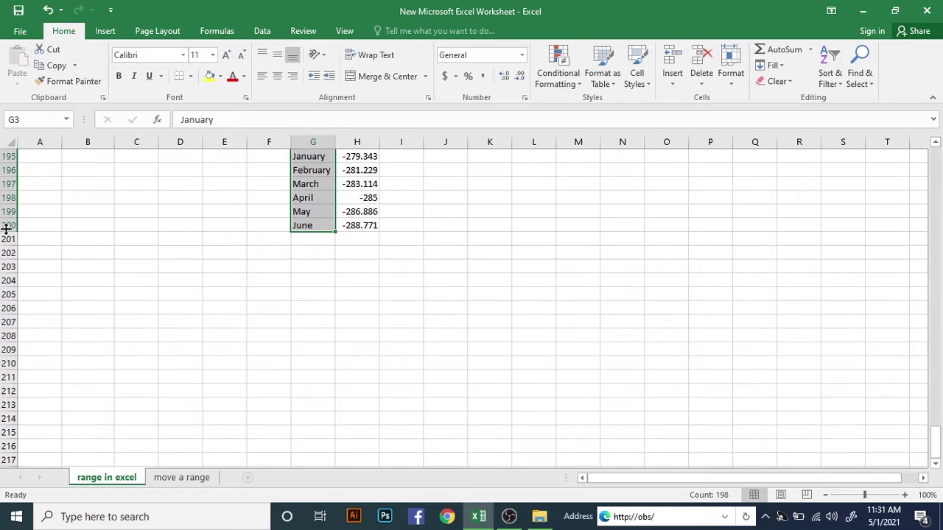
click(529, 280)
scroll(255, 343, up, 20)
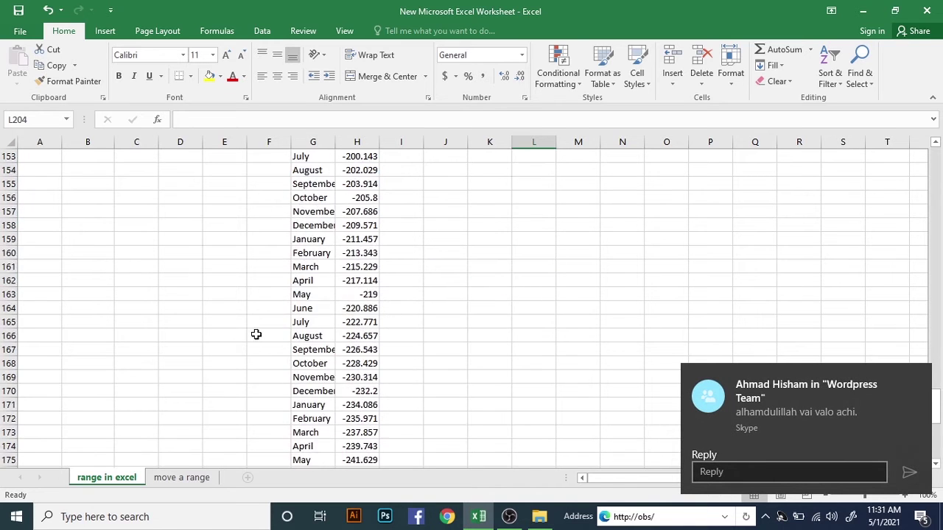
scroll(289, 260, up, 8)
drag(272, 157, 245, 460)
click(582, 180)
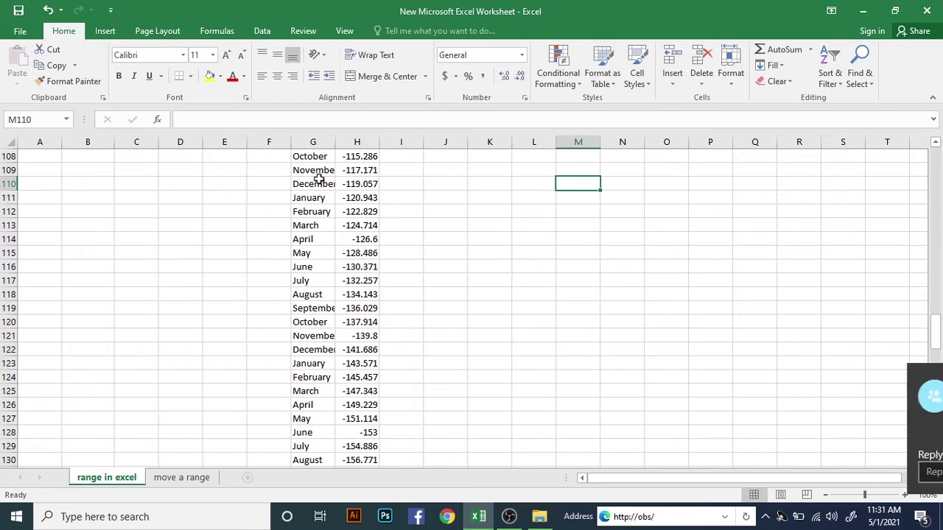
click(267, 141)
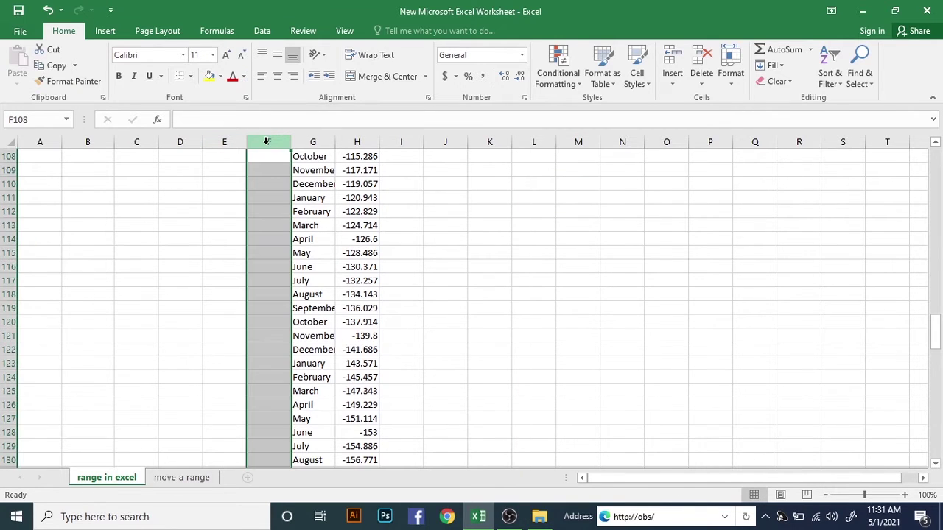
click(526, 238)
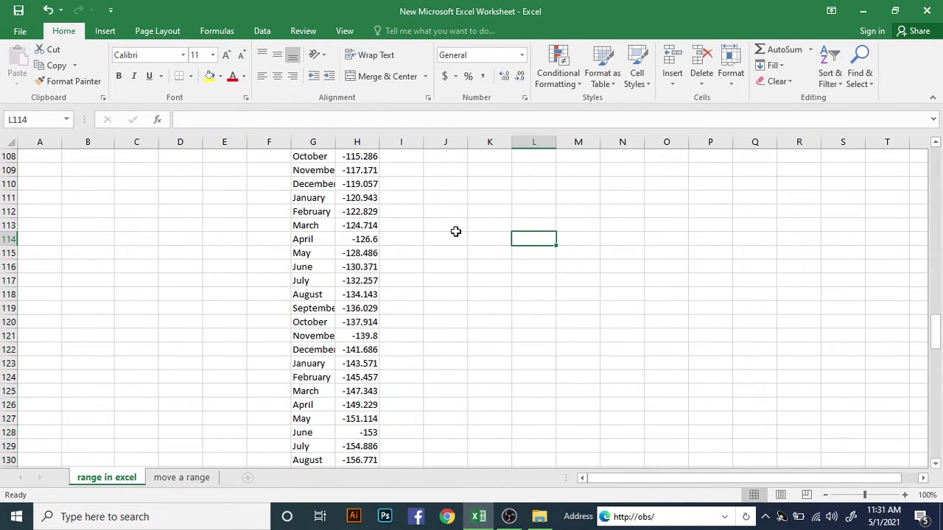
scroll(323, 143, up, 3)
scroll(335, 184, up, 20)
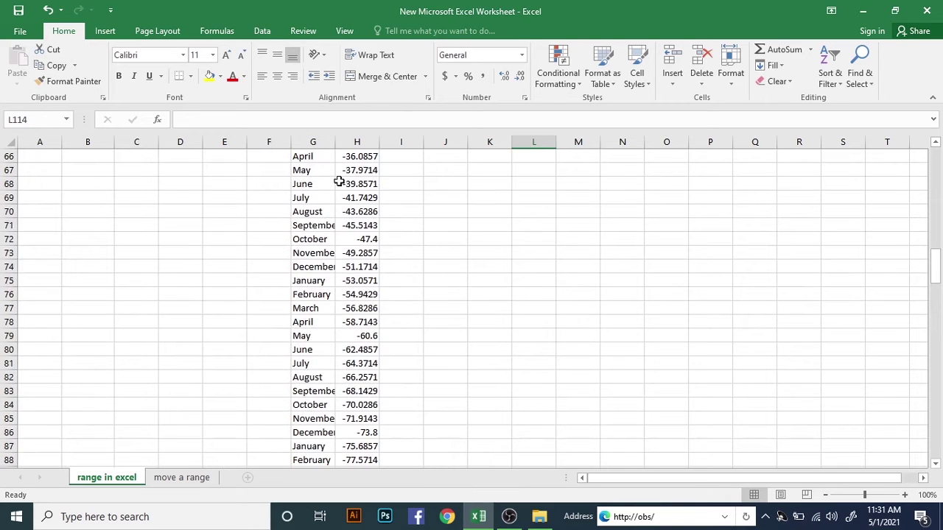
scroll(273, 201, up, 4)
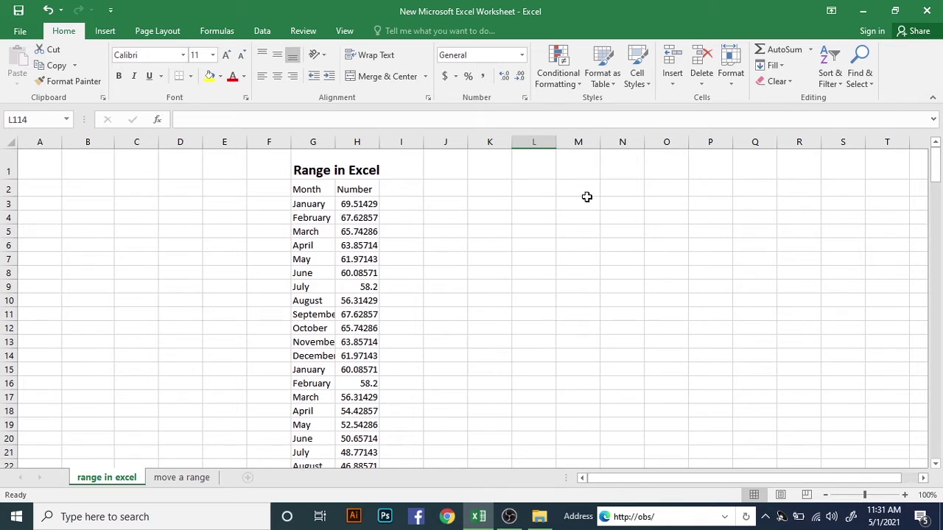
scroll(567, 200, down, 2)
scroll(530, 218, up, 2)
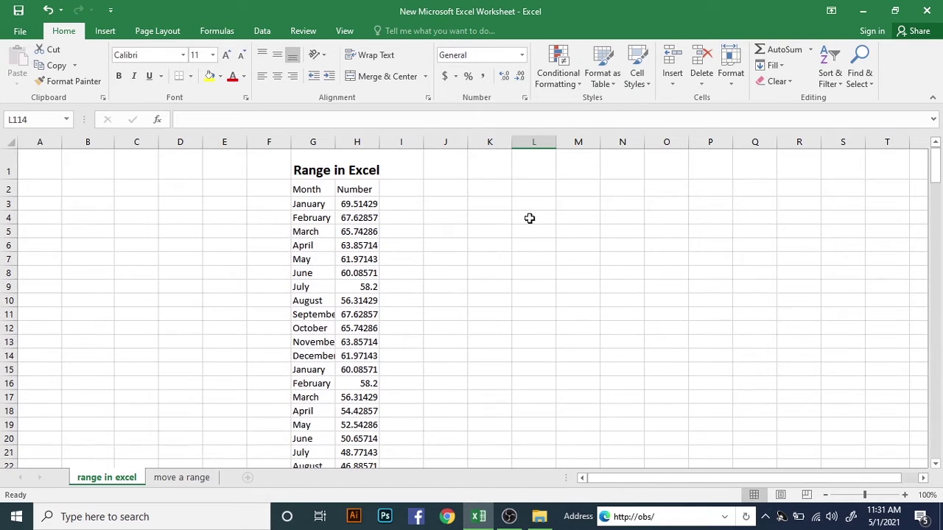
click(352, 187)
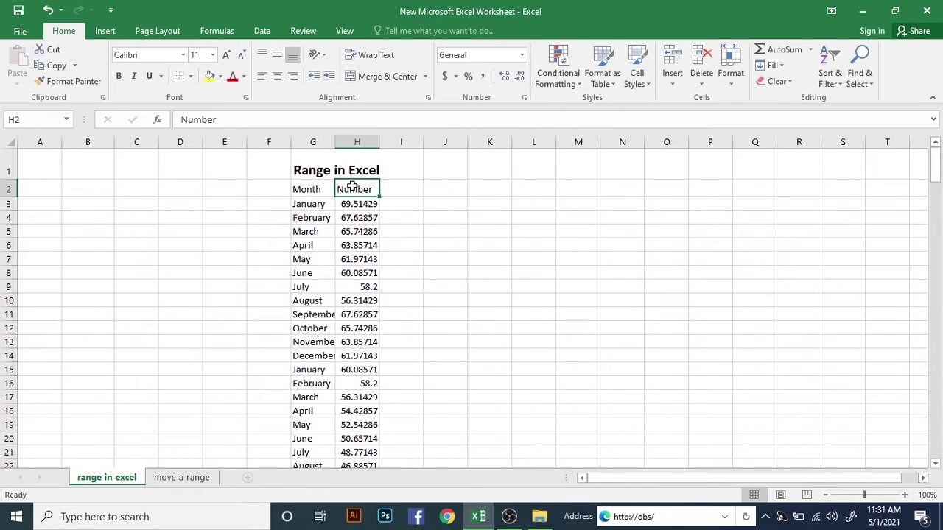
click(359, 140)
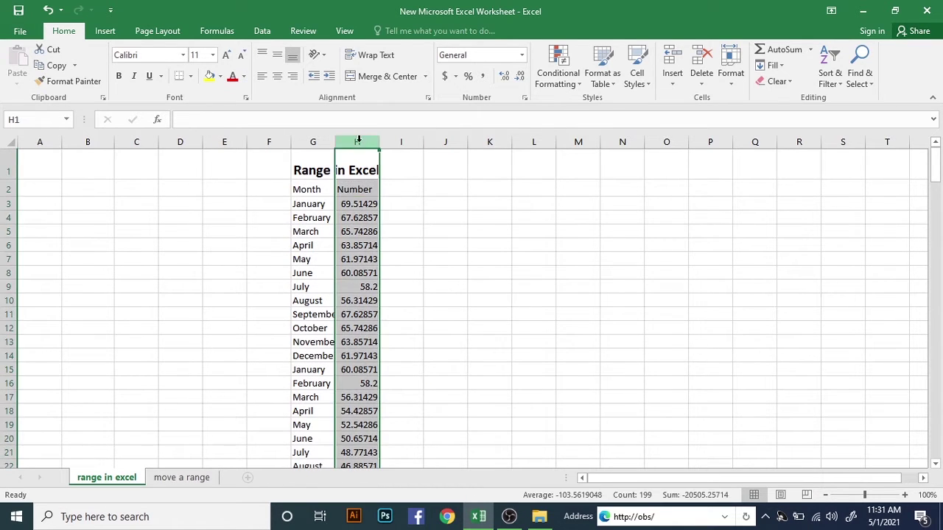
click(345, 188)
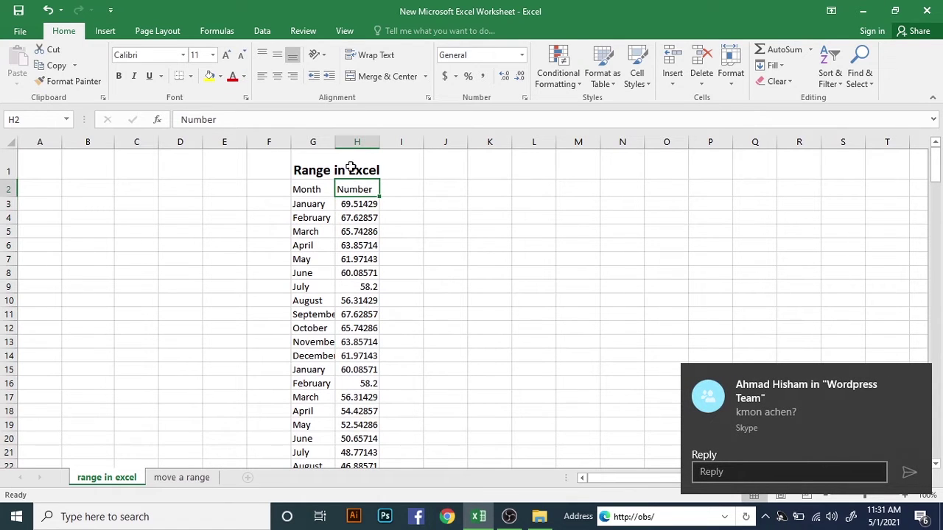
click(351, 170)
drag(359, 204, 359, 231)
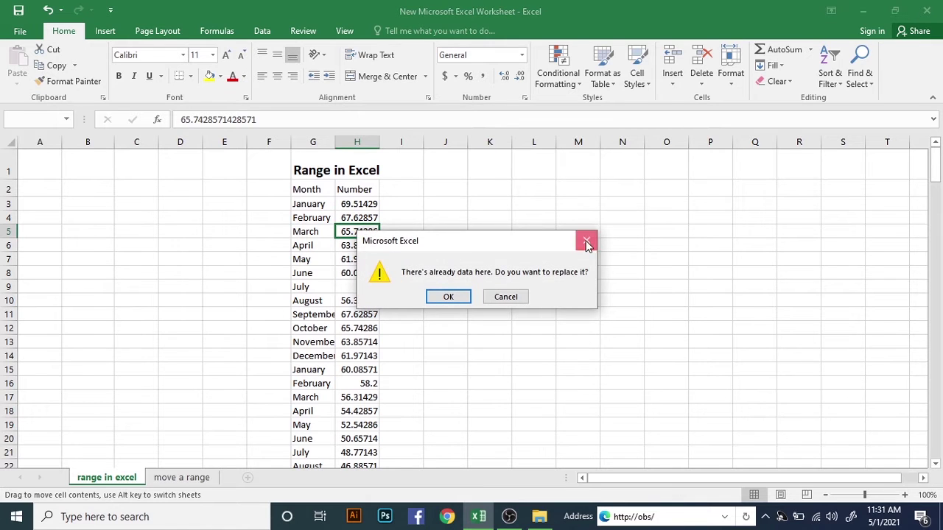
click(585, 239)
drag(363, 202, 362, 354)
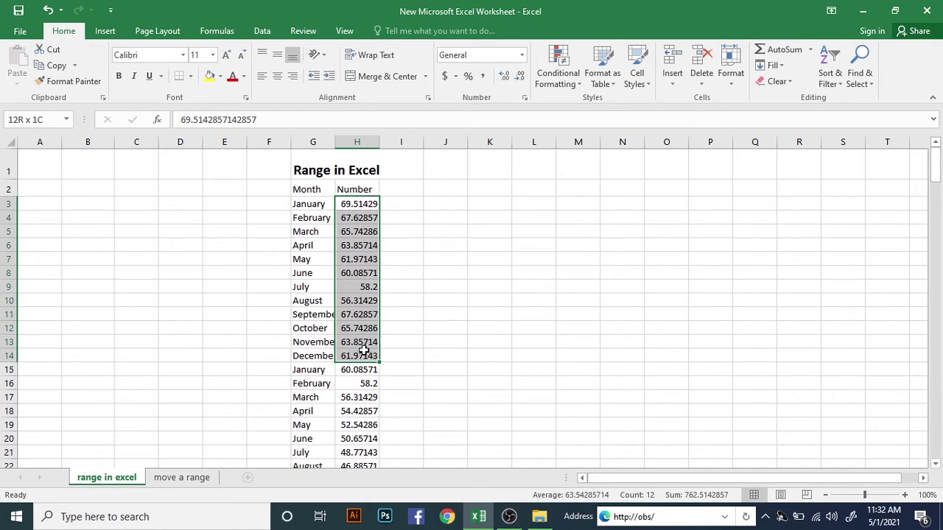
click(349, 209)
click(318, 251)
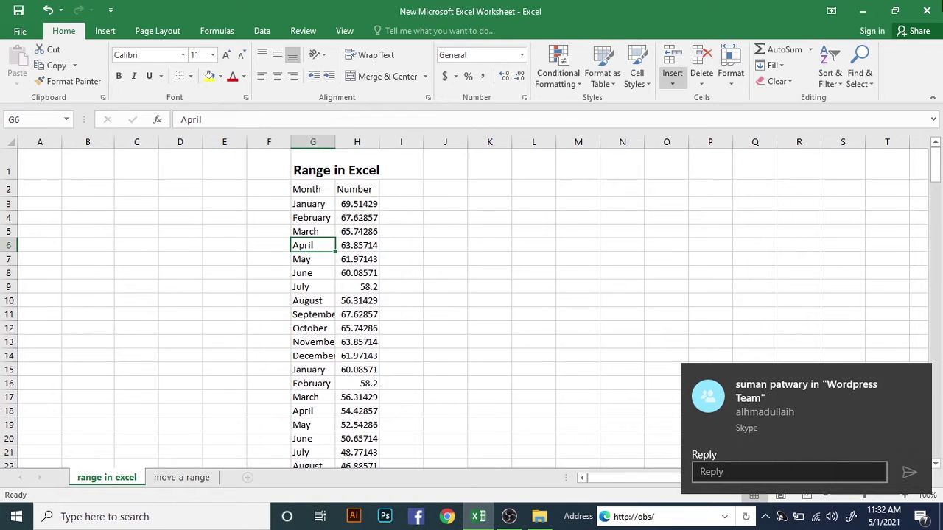
drag(337, 189, 341, 440)
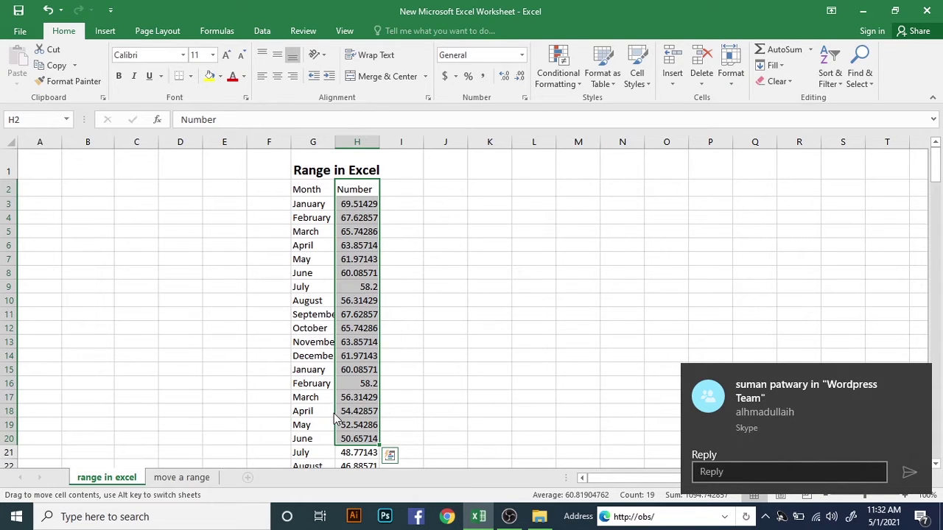
drag(335, 417, 689, 430)
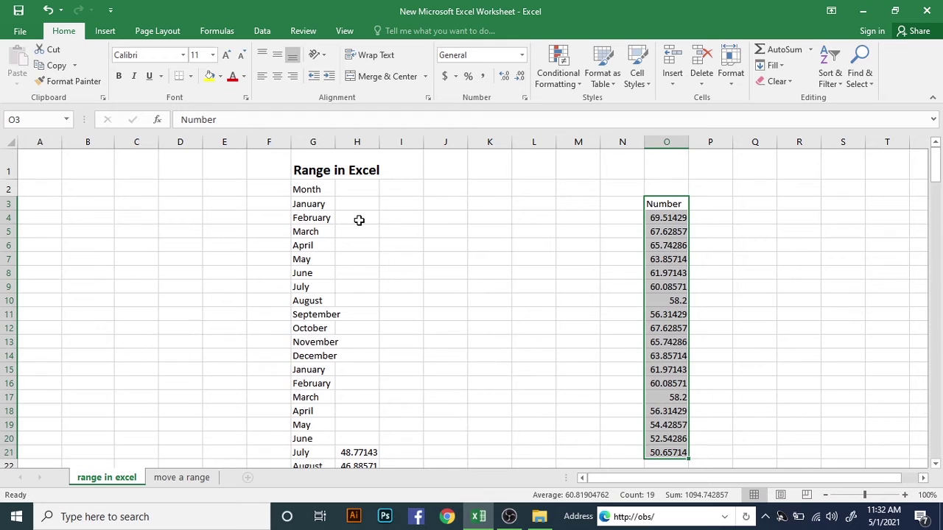
scroll(358, 219, down, 4)
scroll(593, 227, up, 4)
drag(646, 376, 352, 359)
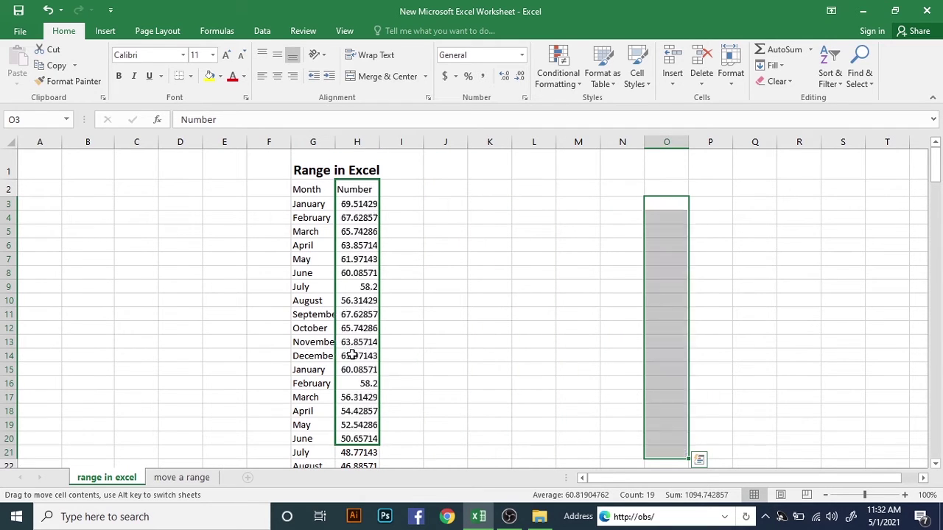
Step: Drag column G, with the Range in Excel title and months, over to column D
click(312, 232)
drag(307, 204, 304, 466)
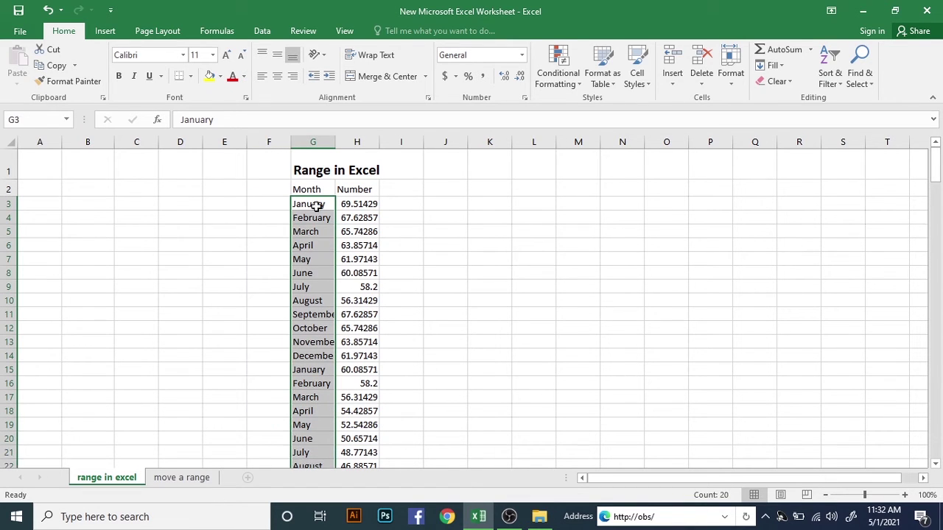
click(313, 142)
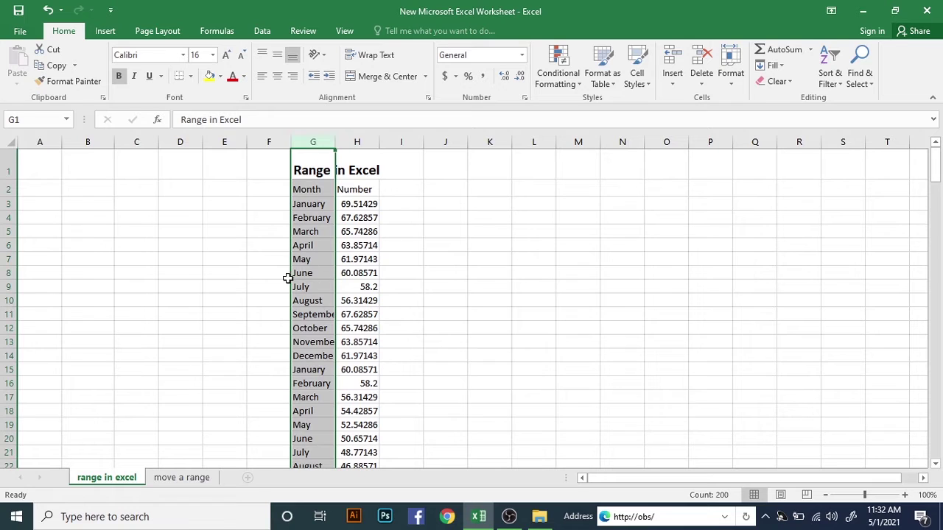
drag(291, 286, 163, 296)
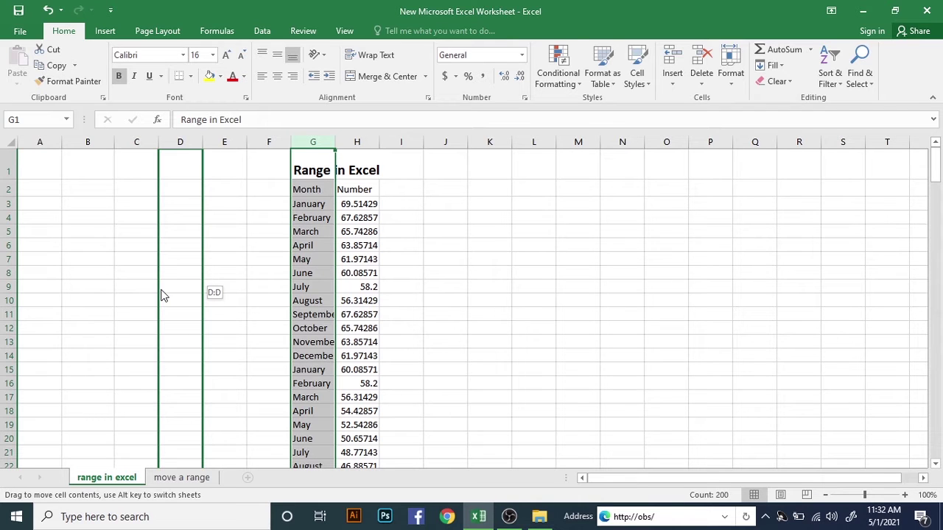
drag(163, 296, 161, 291)
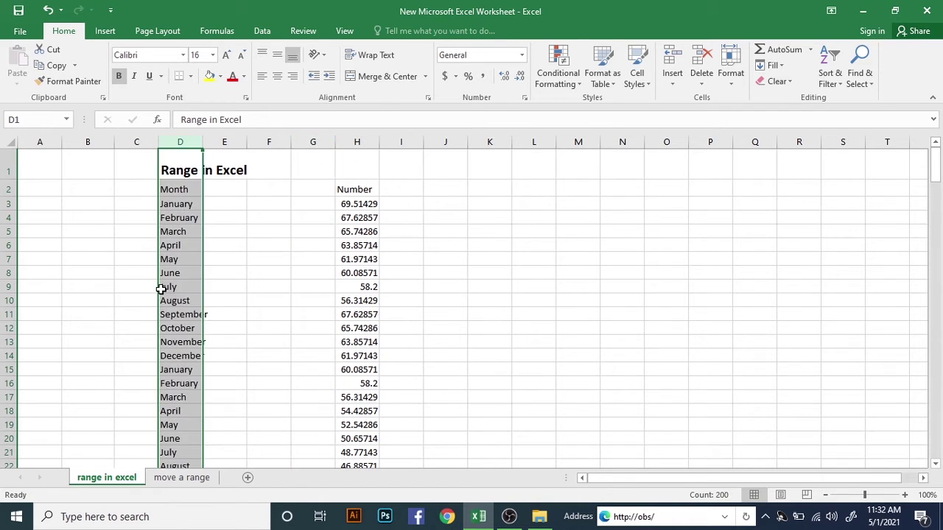
click(311, 216)
click(270, 227)
click(444, 234)
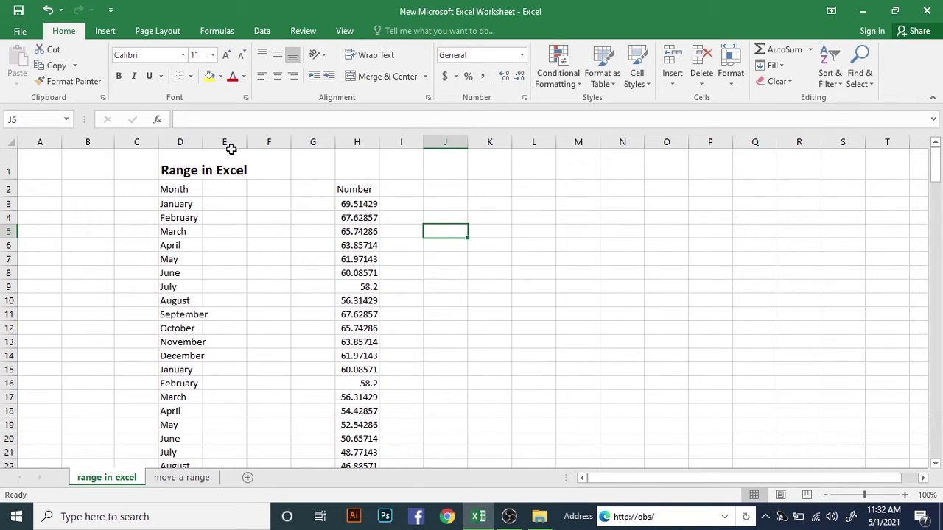
Step: Starting from H3, select the Number values H3:H20 through the Name Box
click(358, 137)
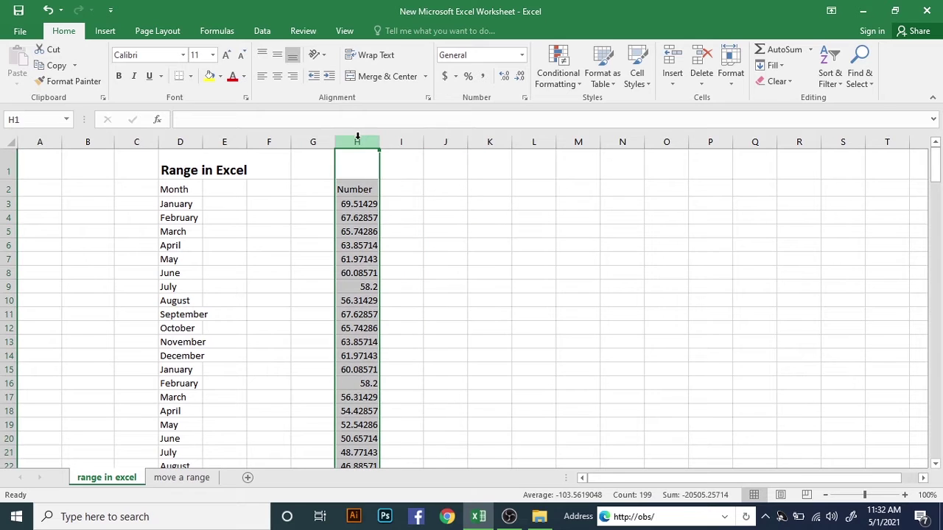
click(359, 204)
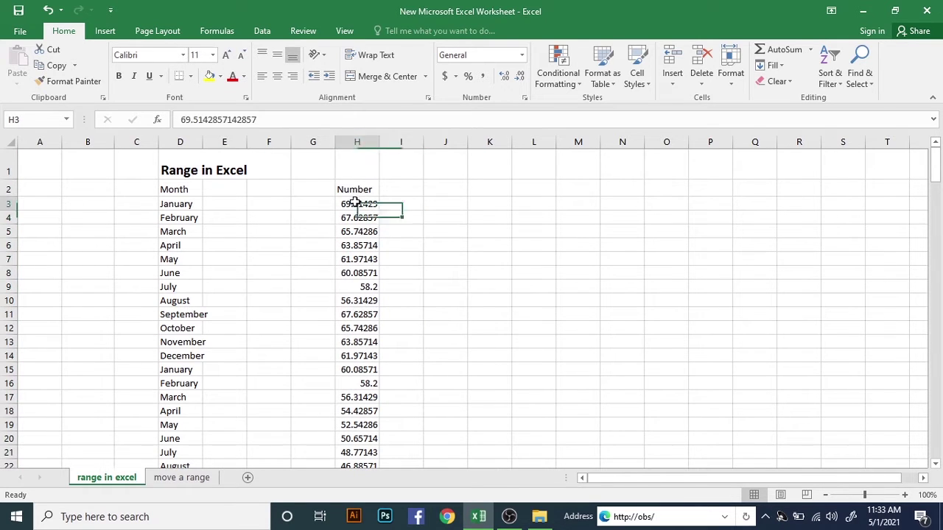
click(455, 296)
click(354, 202)
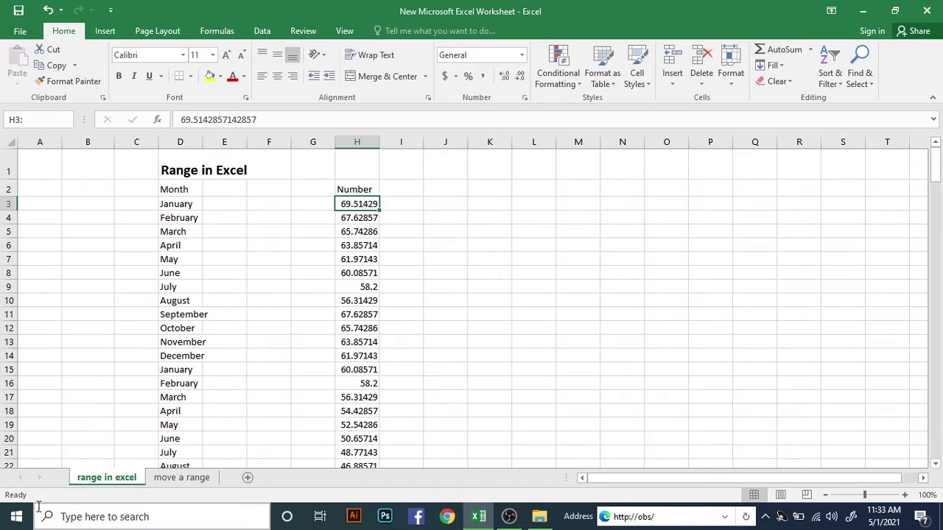
click(12, 441)
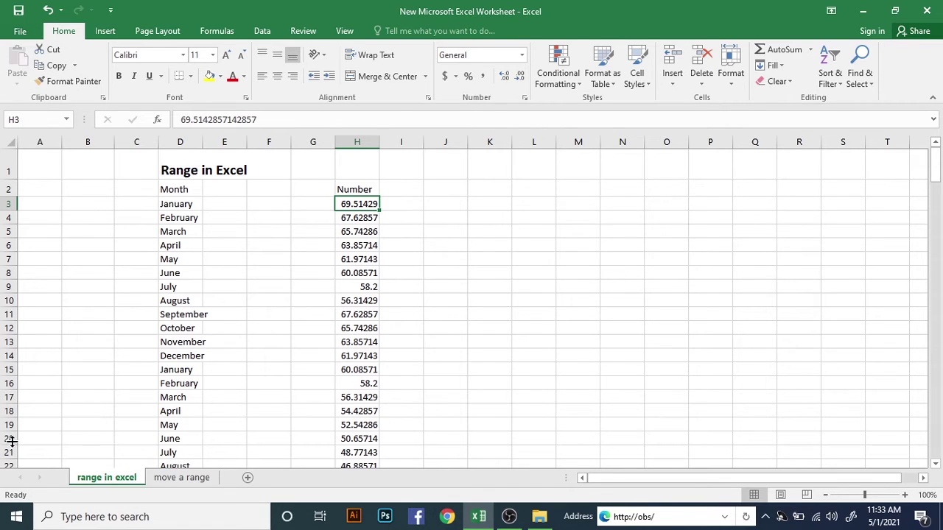
click(36, 121)
click(36, 121)
key(Return)
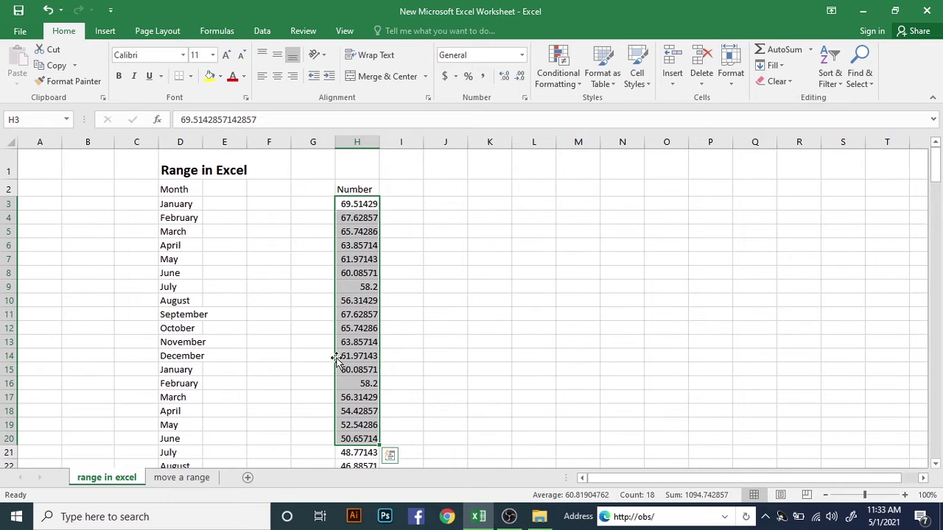
Step: Move the eighteen numbers out to P1:P18, then on to I2:I19
drag(336, 358, 337, 361)
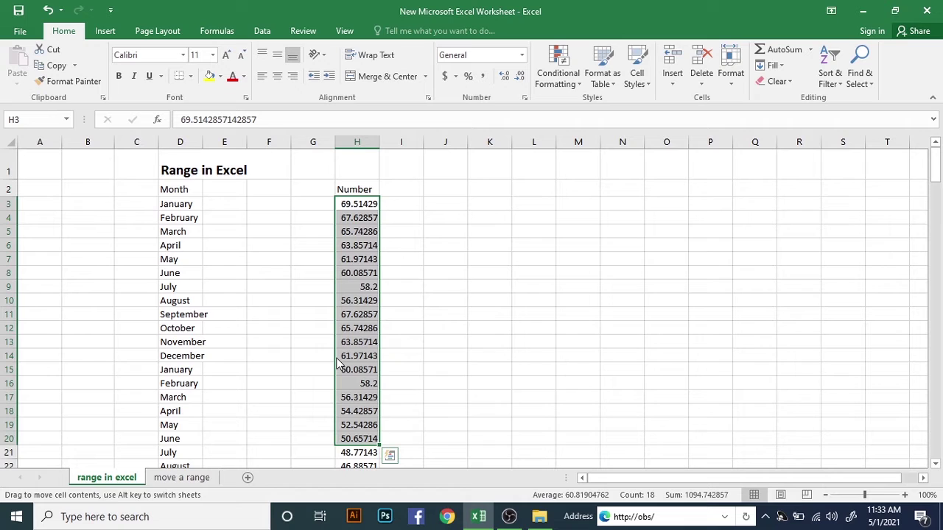
drag(337, 361, 697, 295)
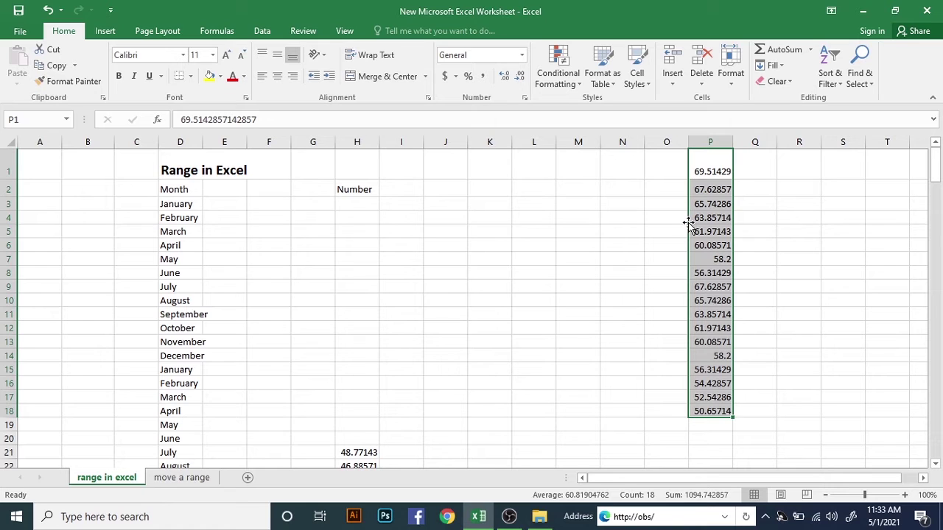
drag(690, 223, 413, 231)
click(560, 318)
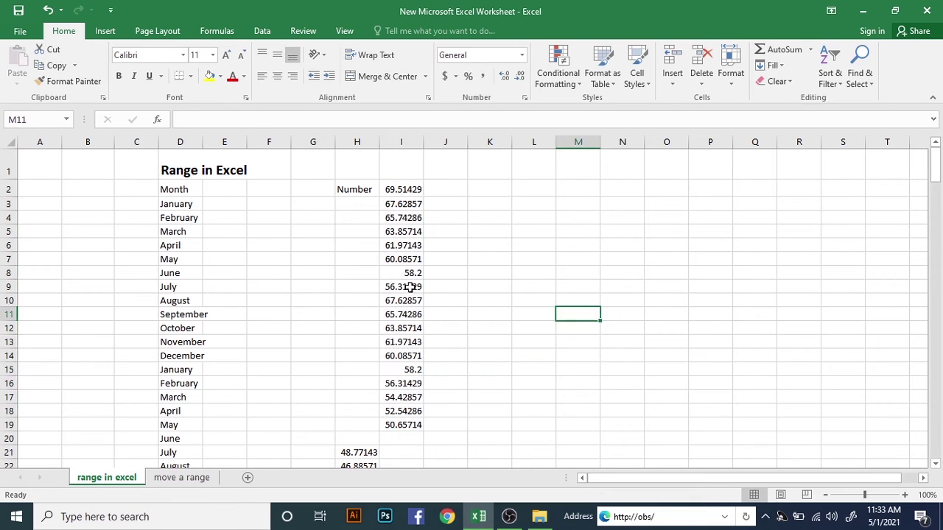
Step: Select the moved values I2:I19, then pick H21, the next Number value
click(366, 287)
click(521, 268)
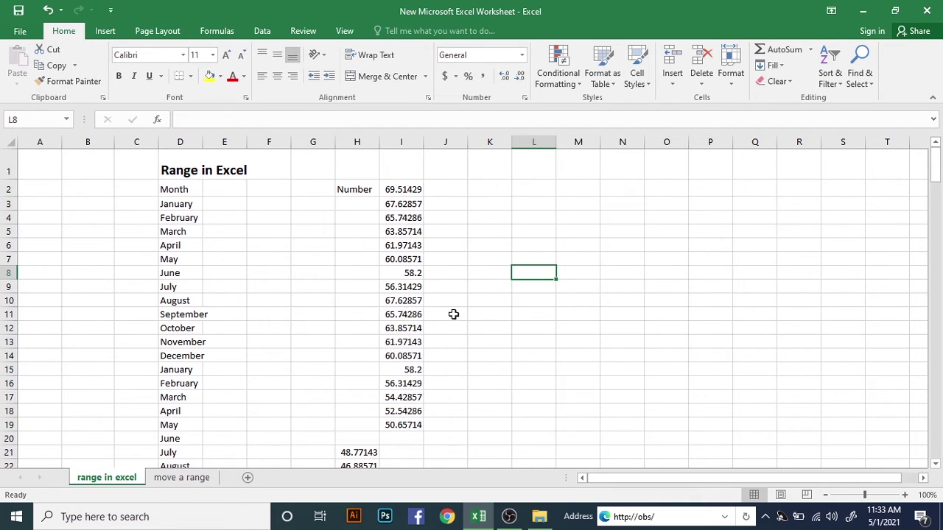
click(414, 187)
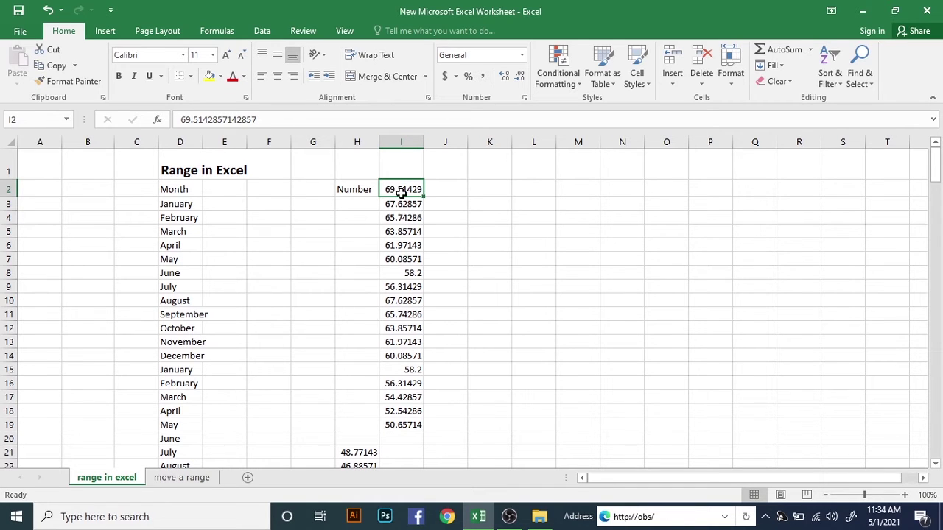
drag(404, 191, 415, 424)
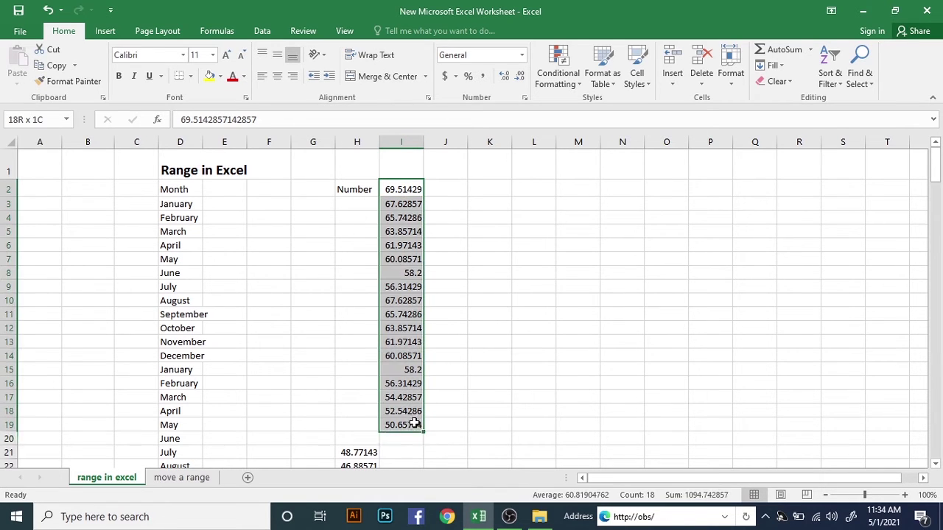
scroll(253, 263, down, 3)
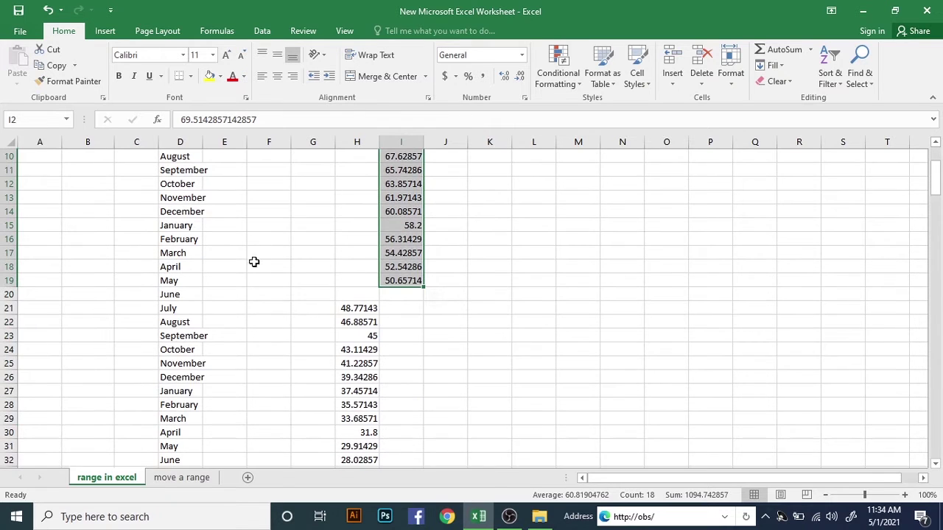
scroll(478, 282, down, 2)
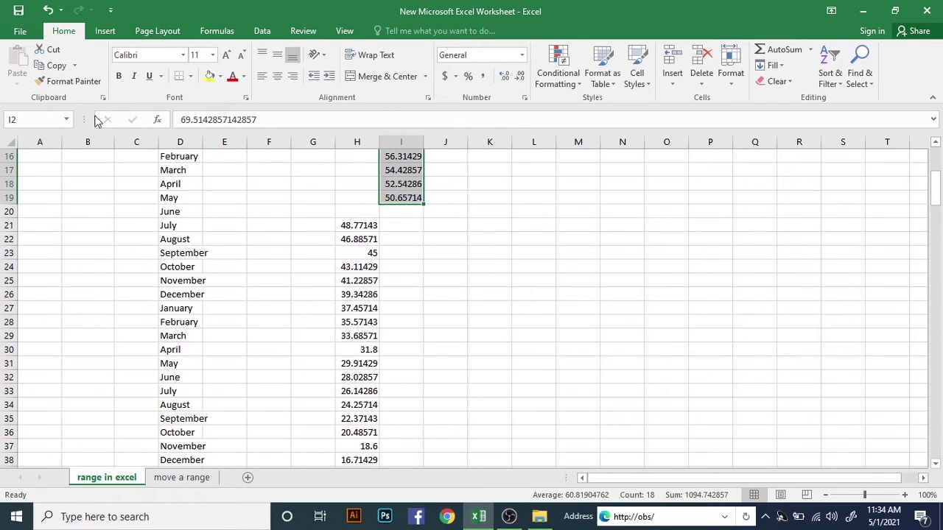
click(360, 224)
Step: Extend the H21 reference to H21:H200 in the Name Box and right-click the selection
click(34, 119)
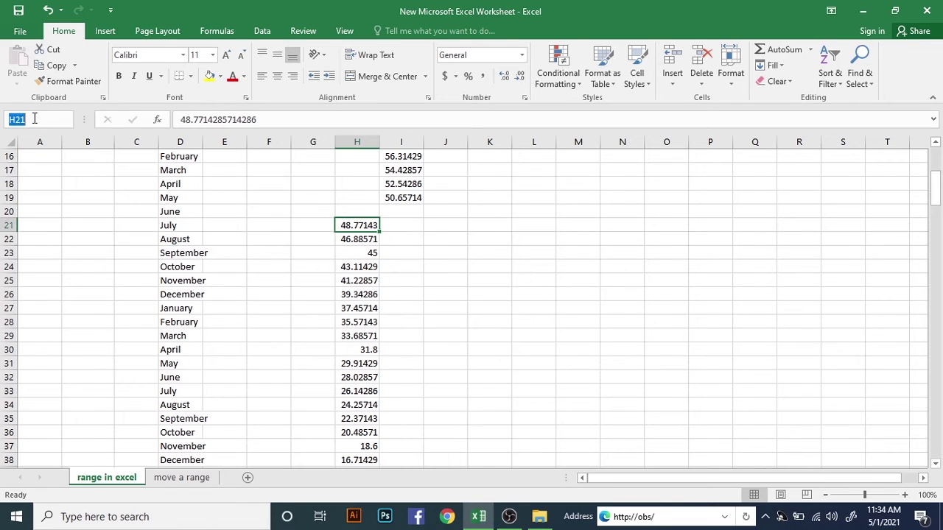
click(45, 119)
text(:)
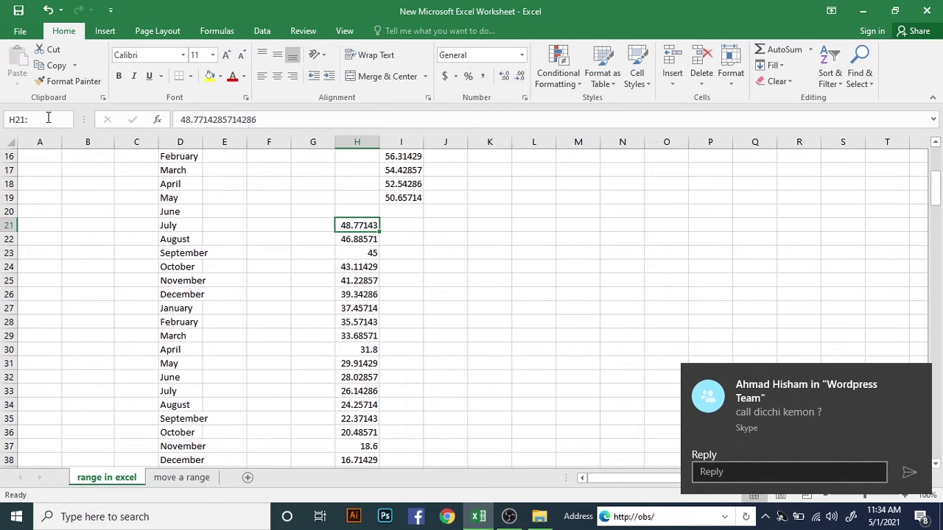
text(H)
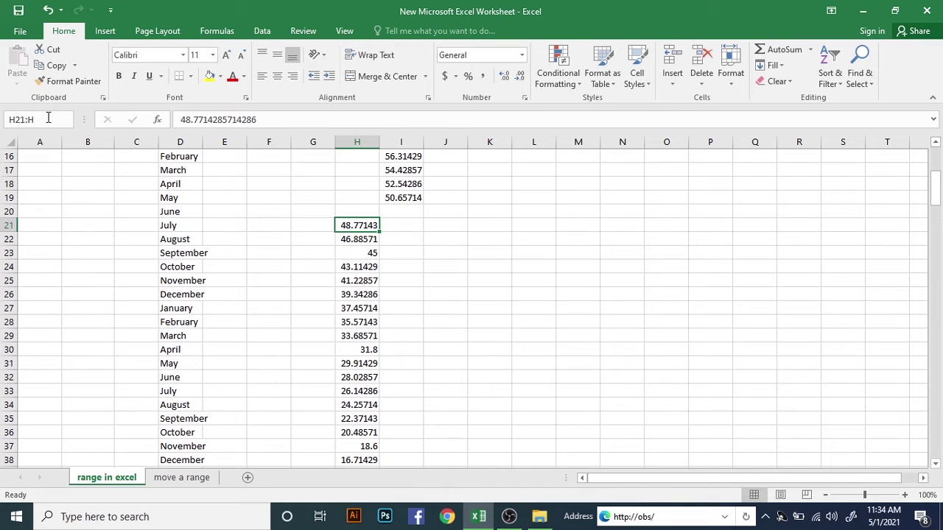
text(200)
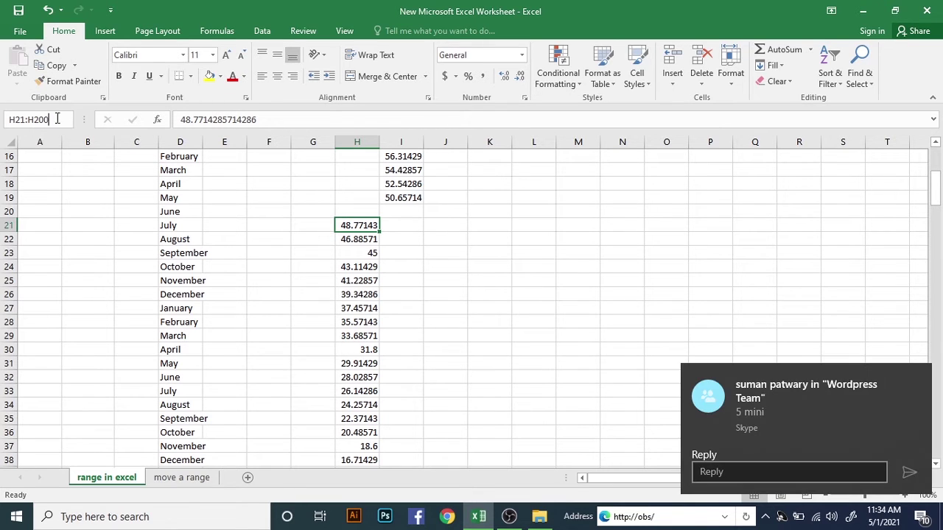
key(Return)
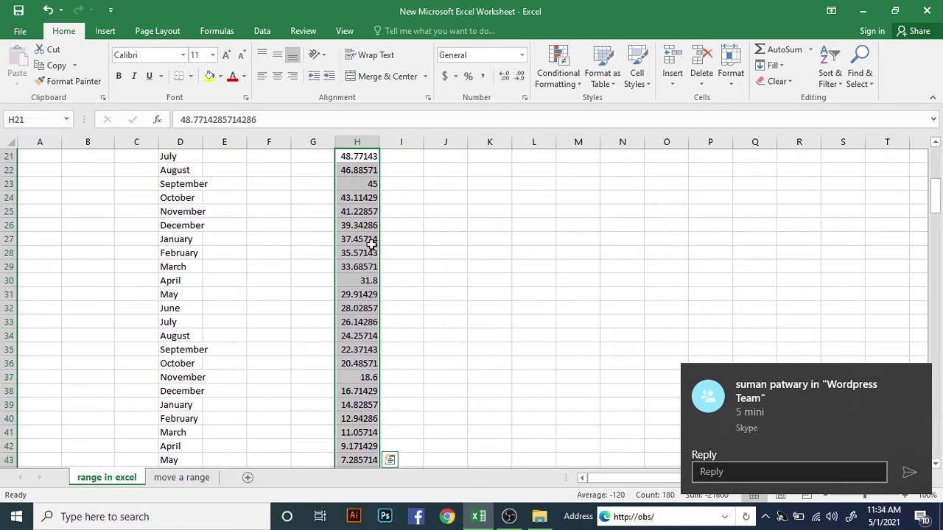
right_click(365, 211)
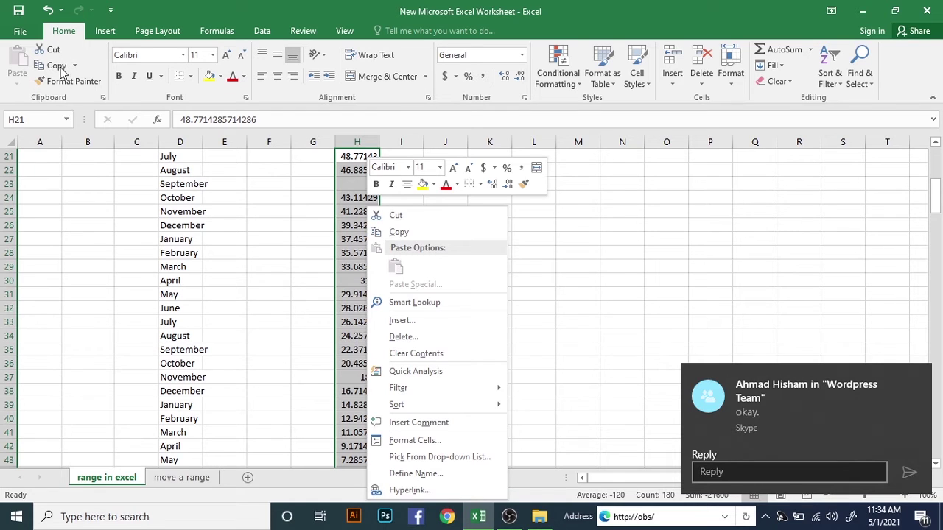
Step: Copy H21:H200 and paste it as values only, starting at K16
click(412, 232)
scroll(425, 248, up, 2)
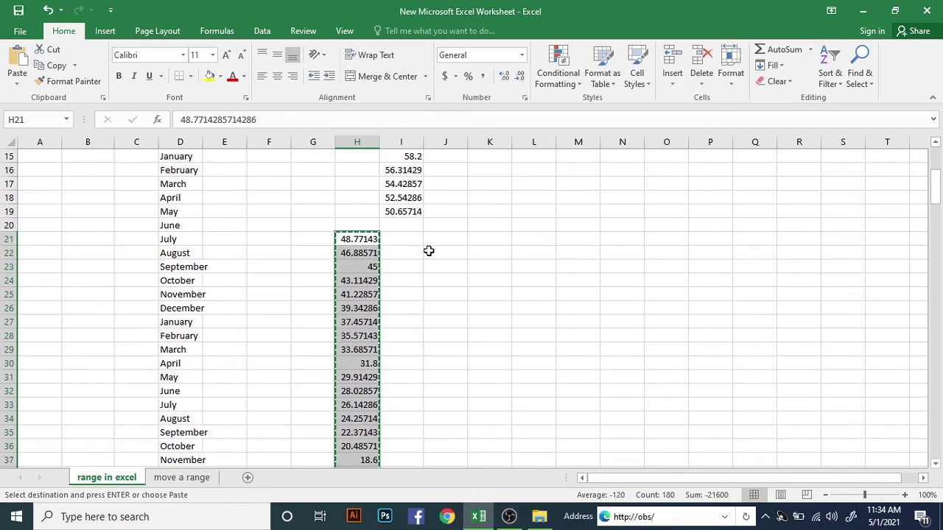
click(482, 174)
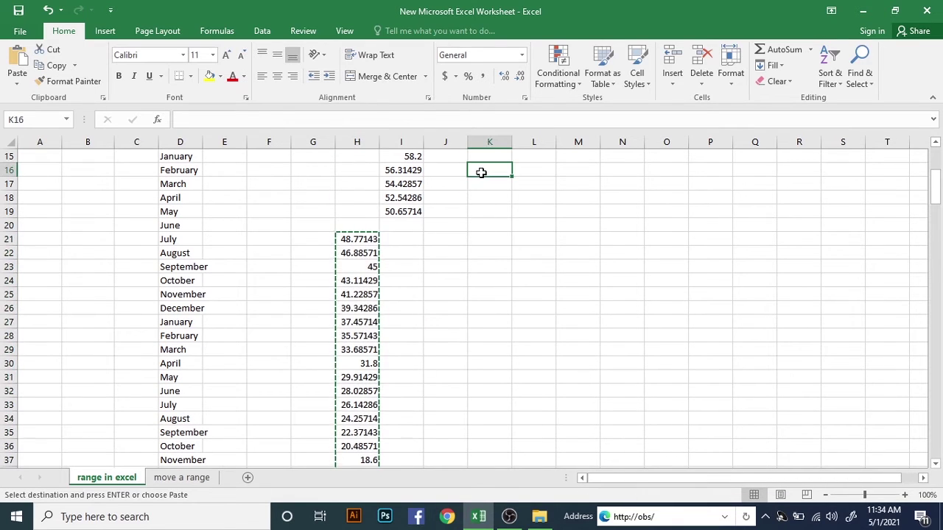
right_click(481, 173)
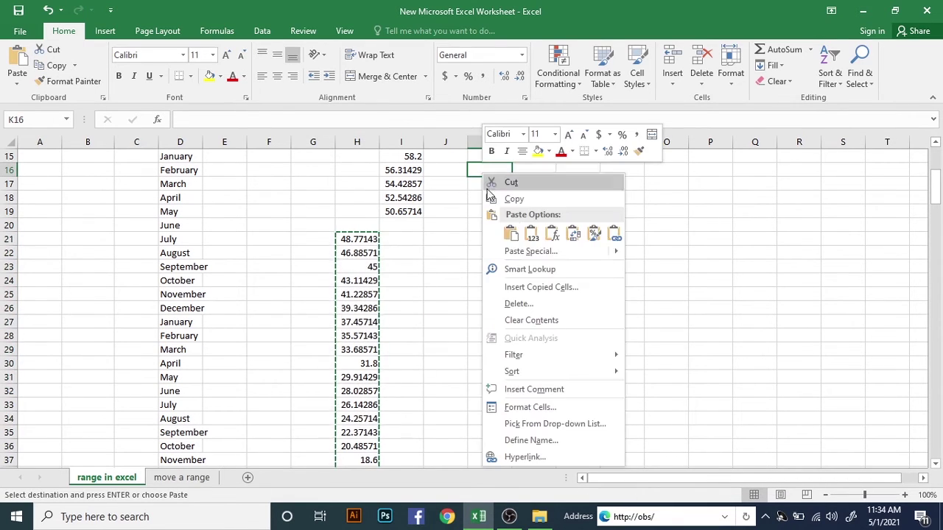
click(532, 235)
click(621, 280)
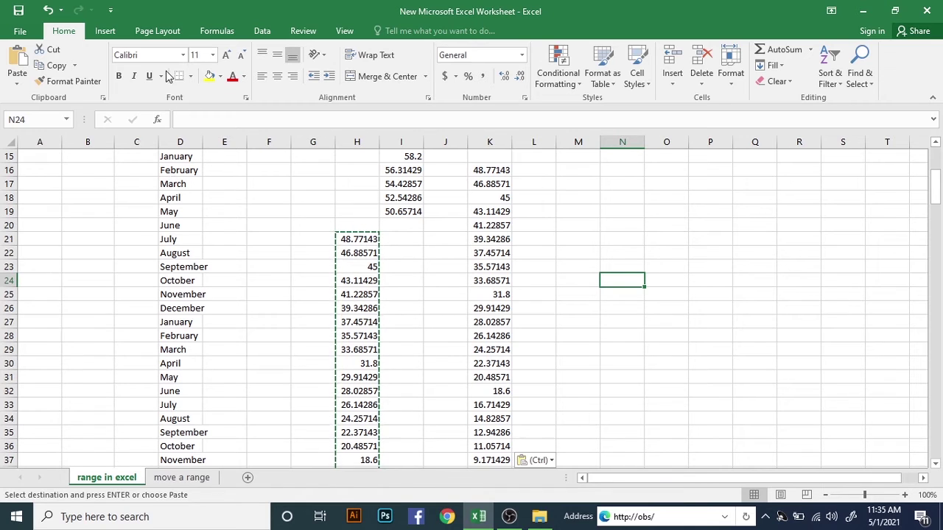
click(566, 176)
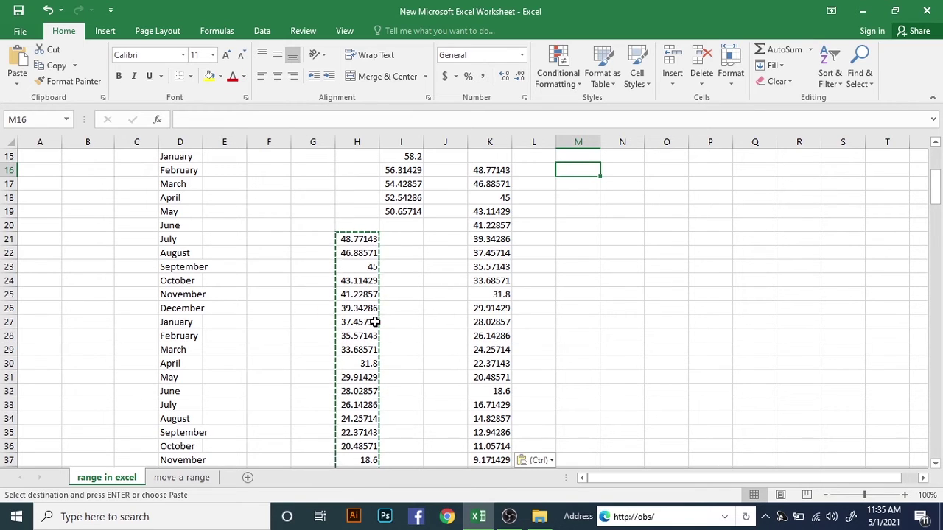
click(268, 158)
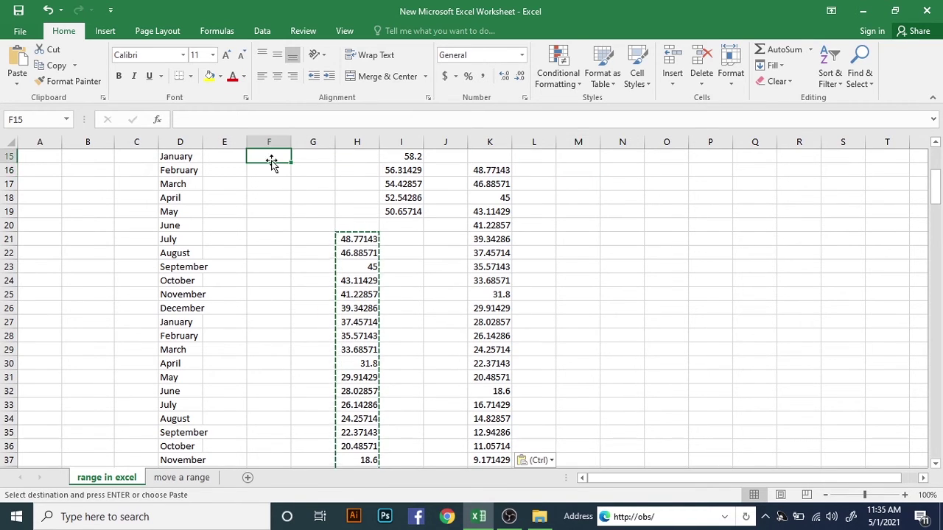
Step: Insert a blank column at J, shifting the copied numbers to start at L16
scroll(61, 200, up, 5)
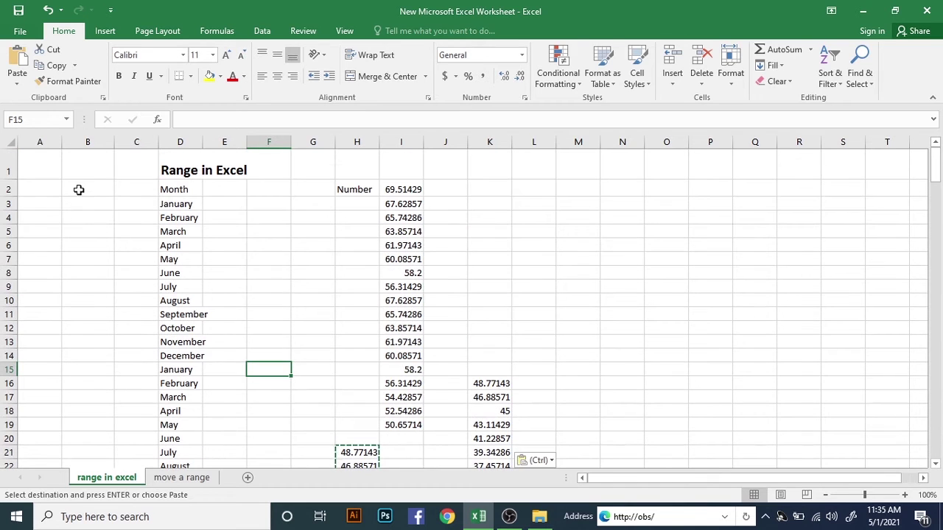
click(89, 142)
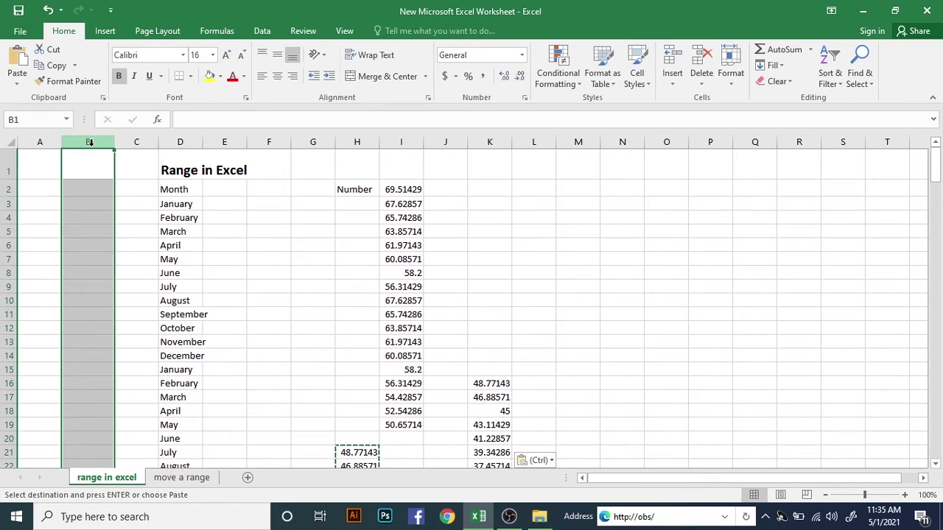
click(184, 185)
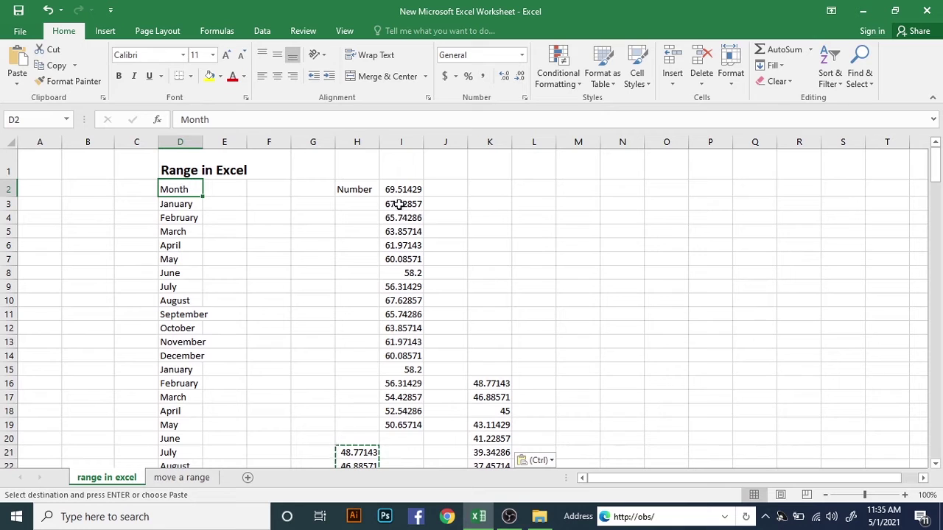
scroll(386, 284, down, 2)
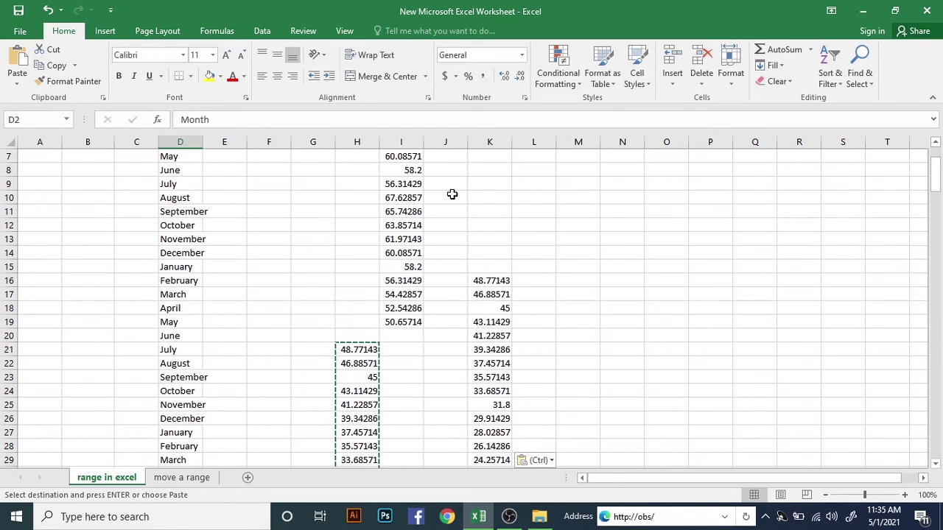
click(443, 141)
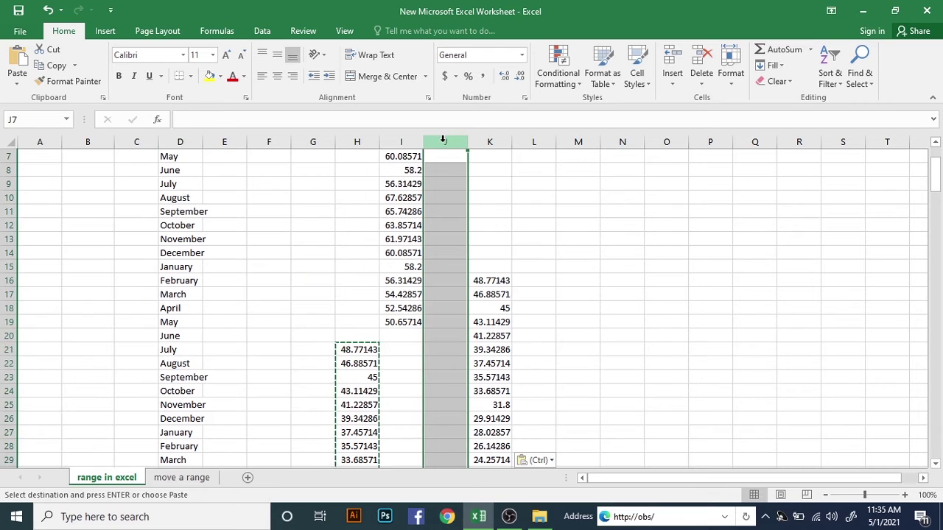
right_click(444, 142)
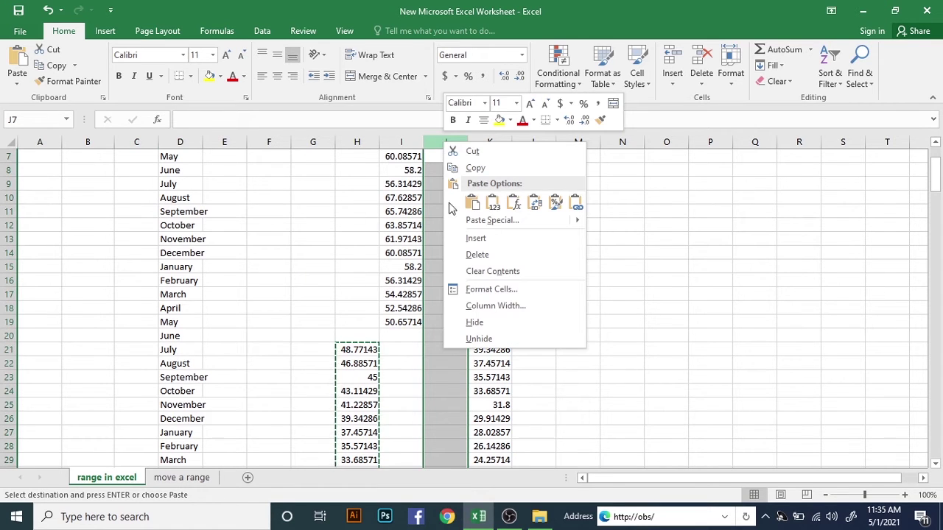
click(468, 238)
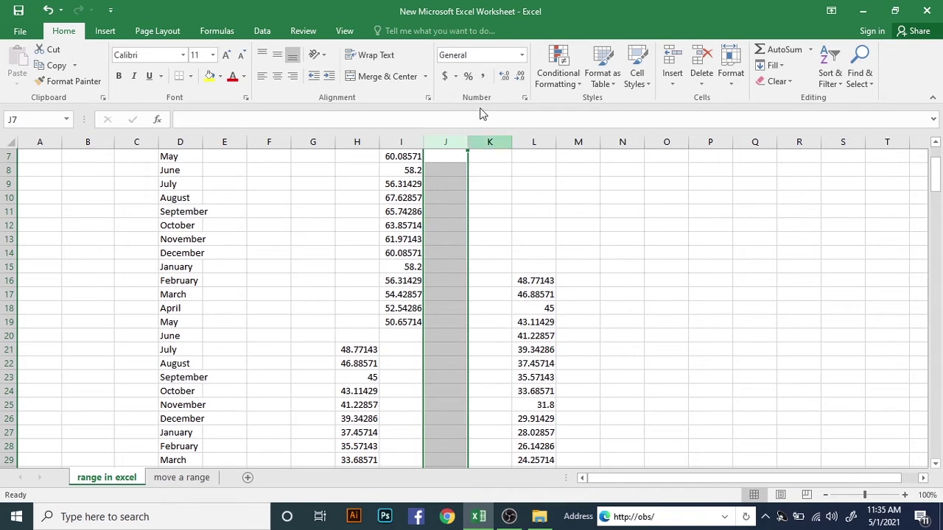
click(542, 213)
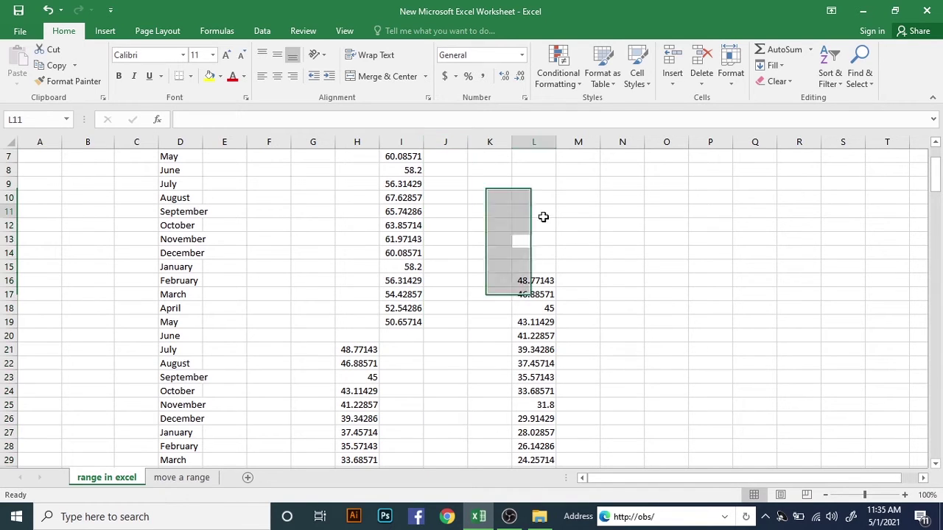
click(452, 139)
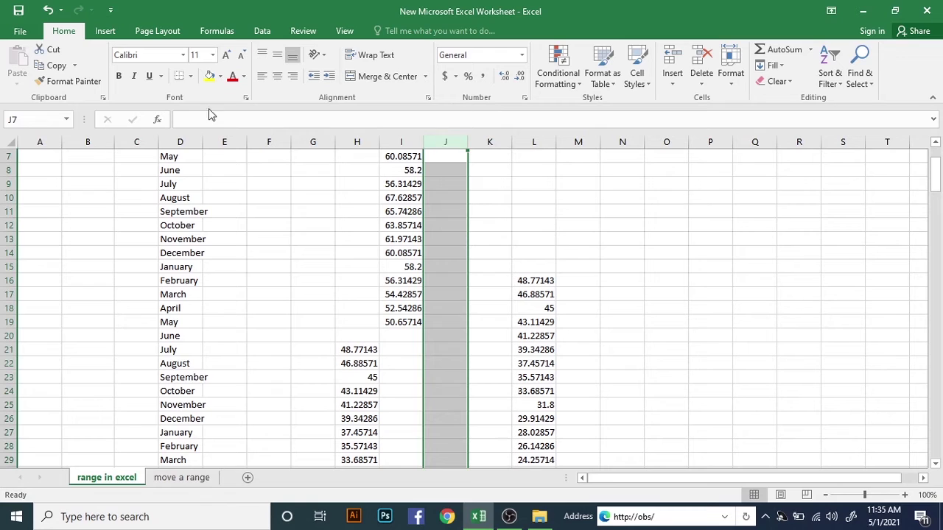
Step: Fill column J yellow, then insert two blank columns at I and J
click(210, 76)
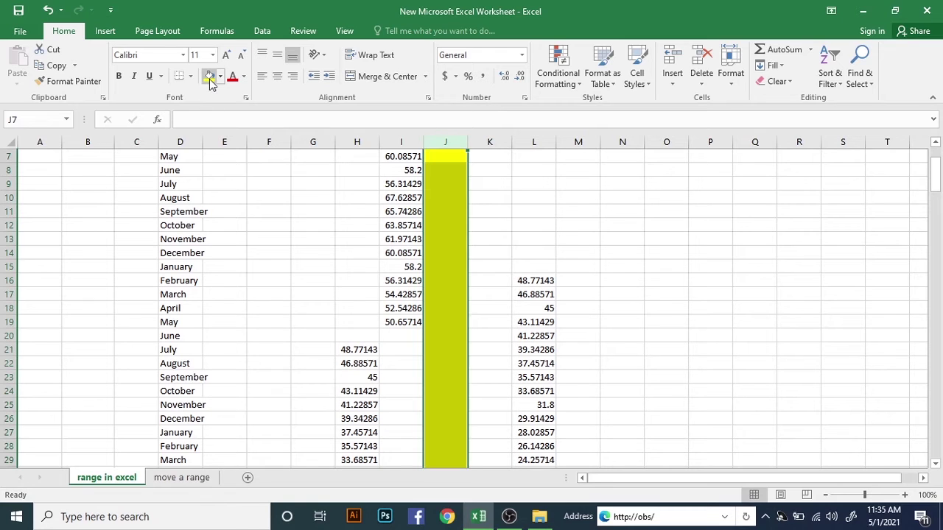
click(510, 240)
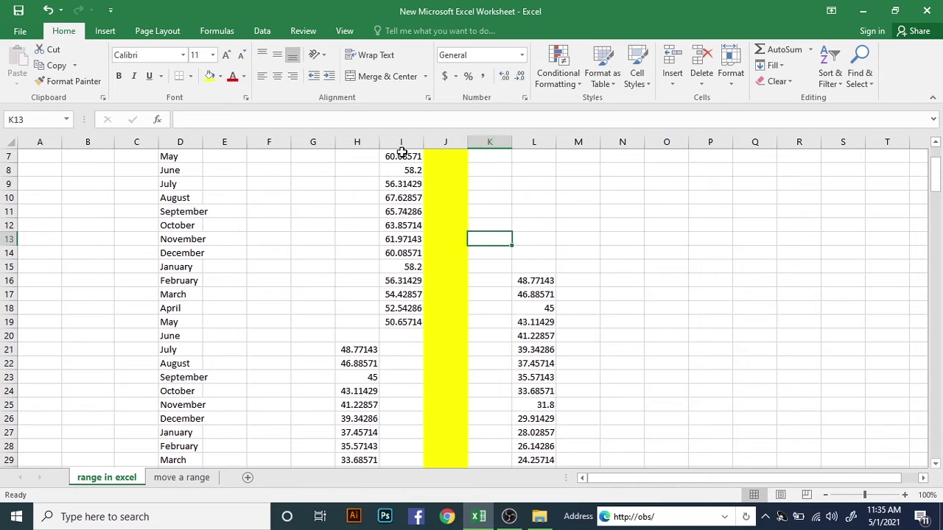
drag(401, 141, 446, 147)
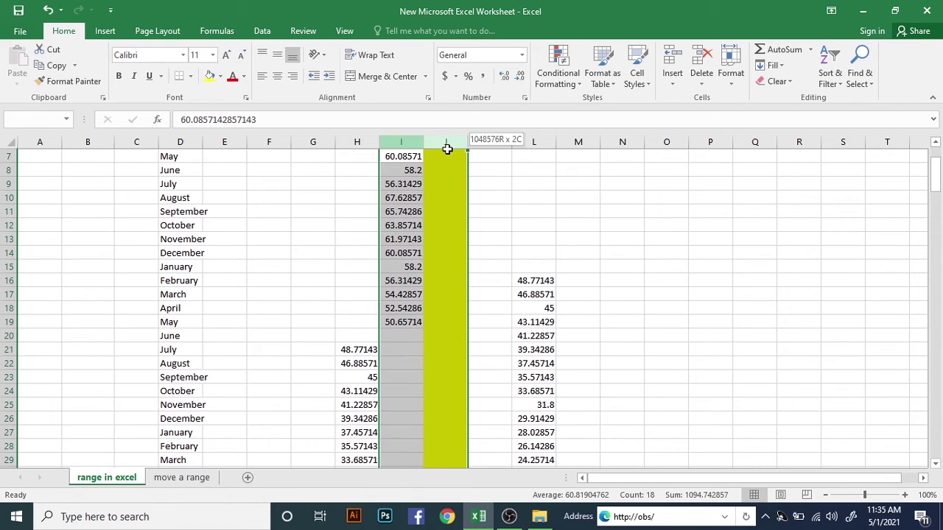
right_click(408, 140)
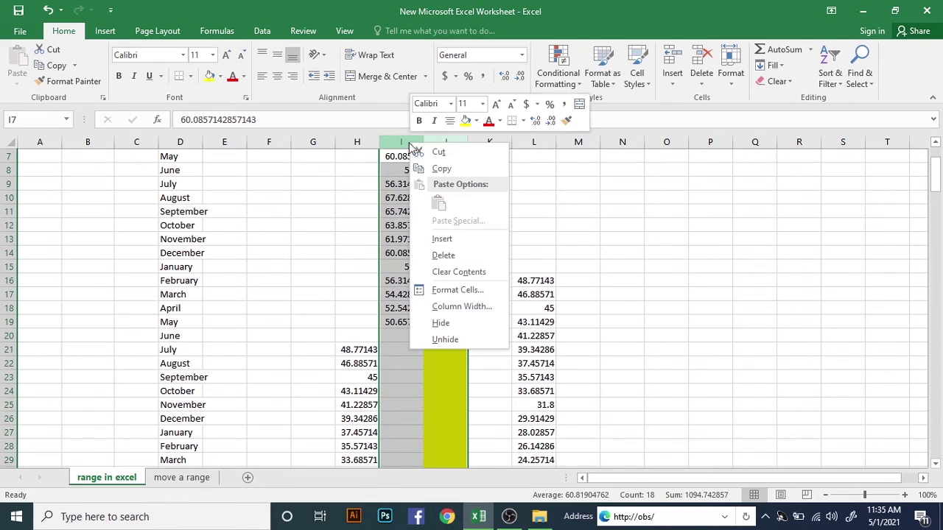
click(442, 240)
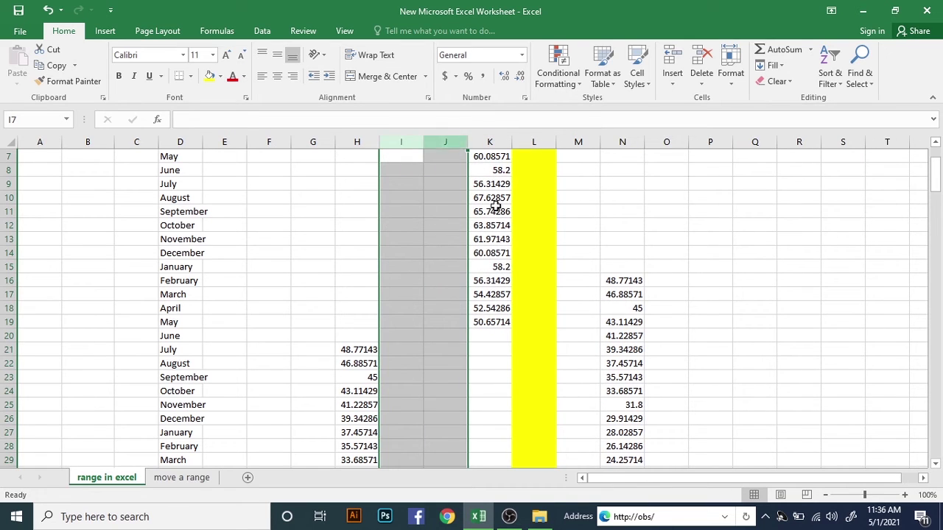
click(573, 265)
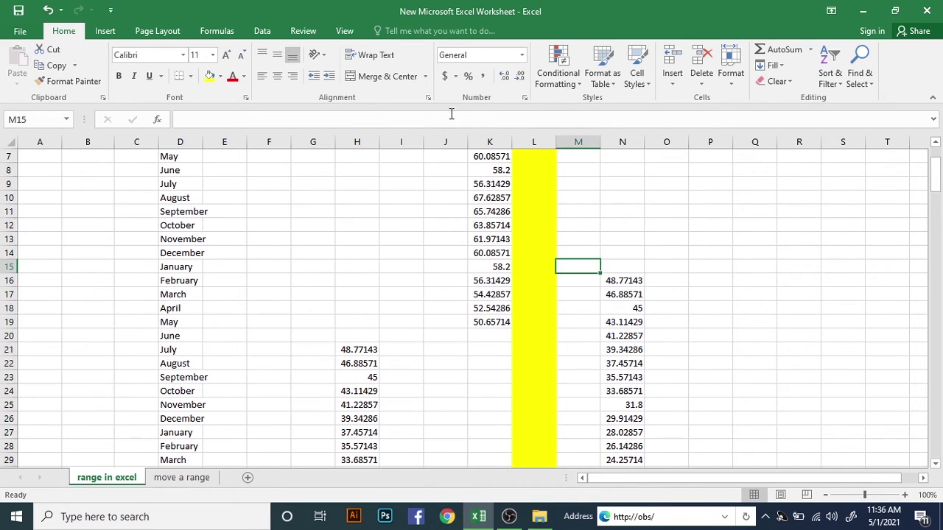
click(501, 143)
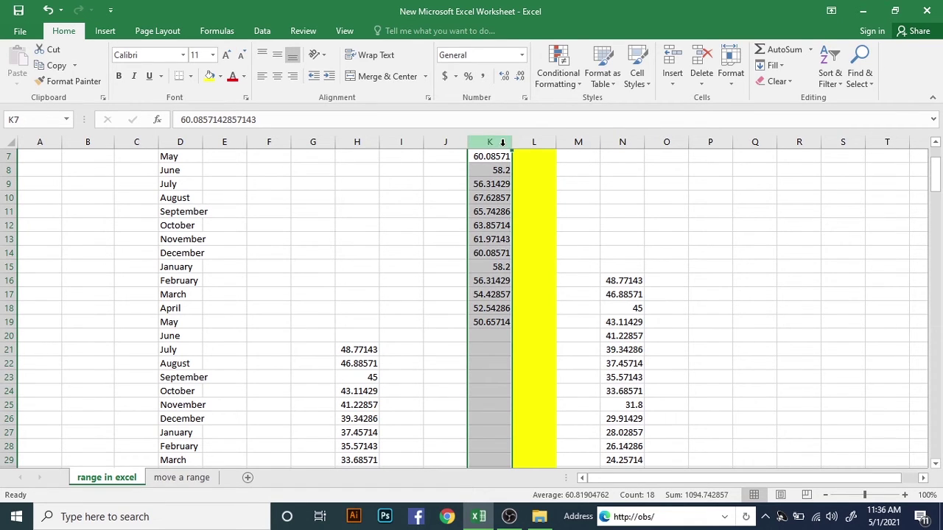
Step: Insert another blank column at K, putting the numbers in L and yellow in M
right_click(510, 142)
click(541, 240)
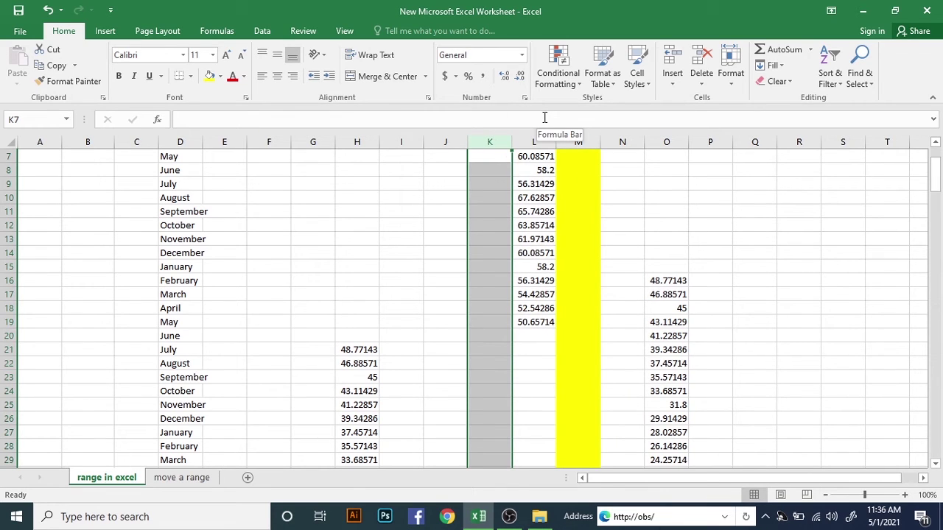
click(8, 156)
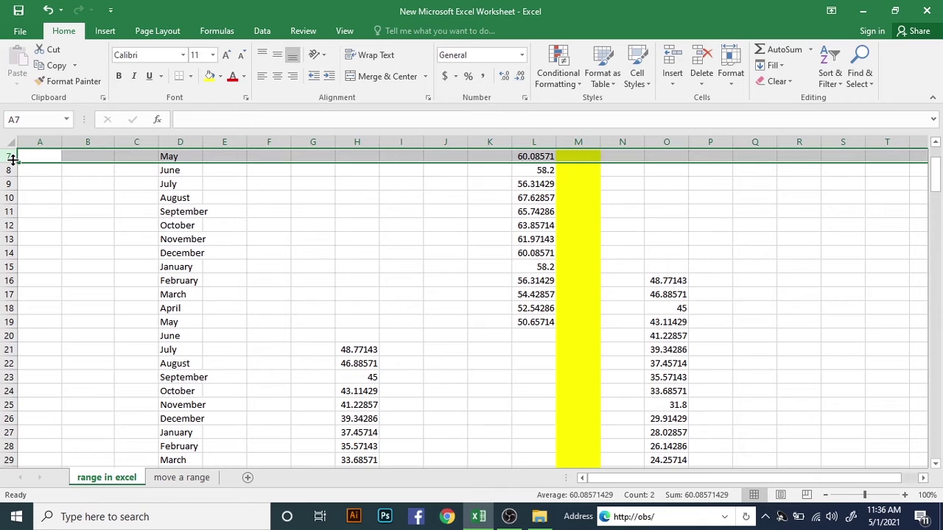
Step: Insert a blank row at row 7, shifting May and the rows below down
right_click(13, 159)
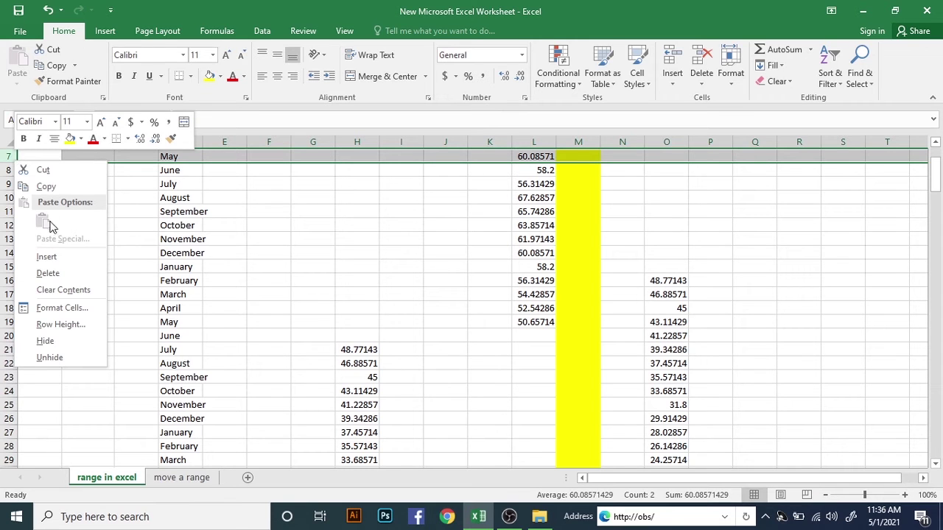
click(48, 258)
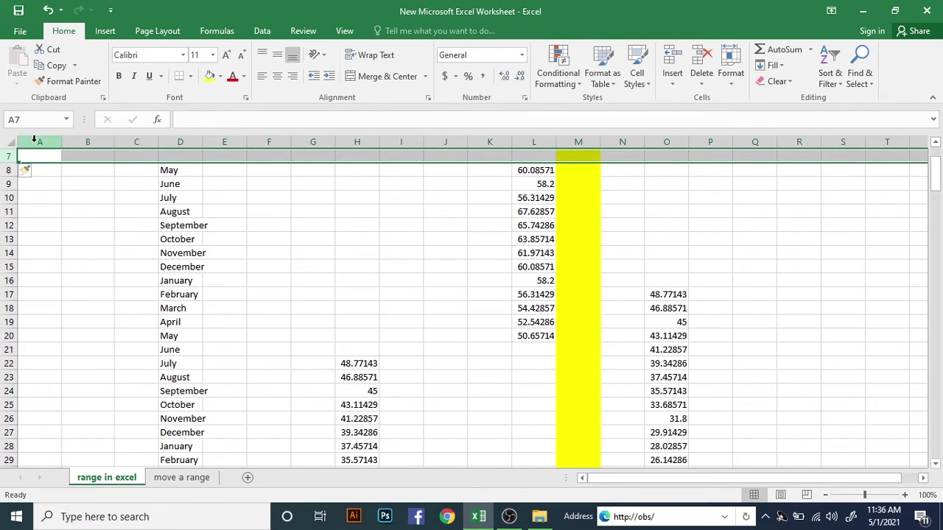
click(401, 329)
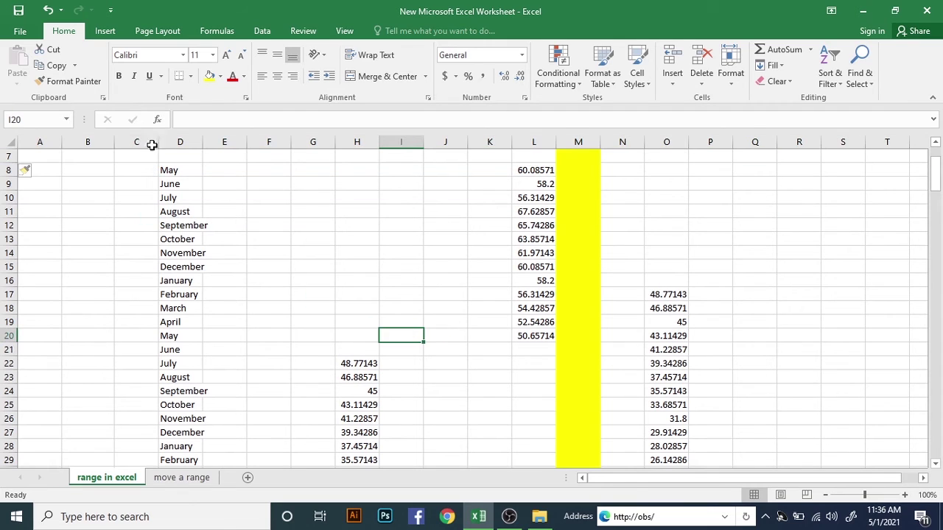
Step: Show the Insert ribbon and scroll back to the top of the sheet
click(106, 31)
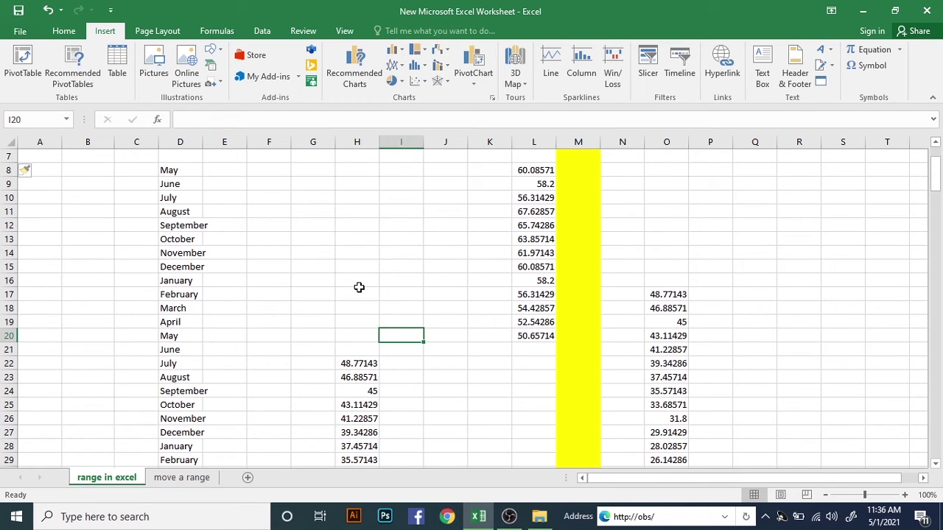
scroll(358, 287, down, 4)
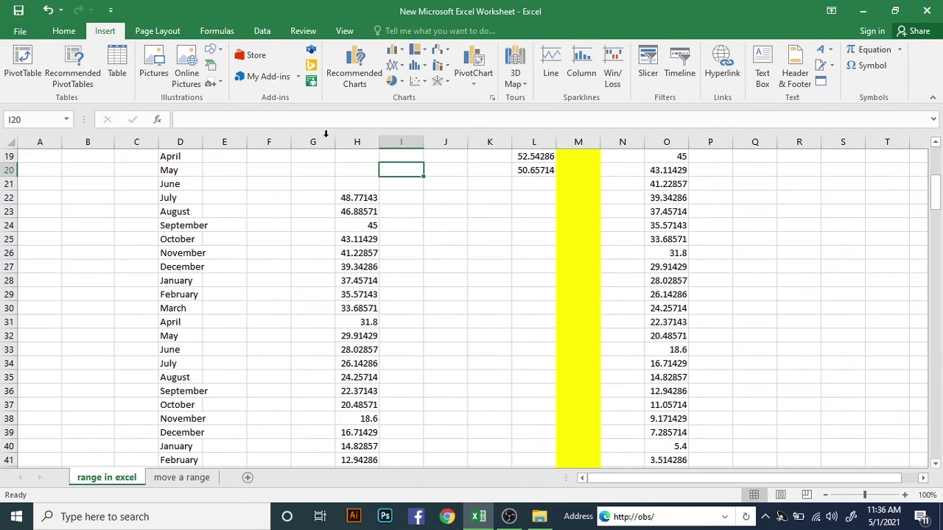
scroll(564, 216, up, 6)
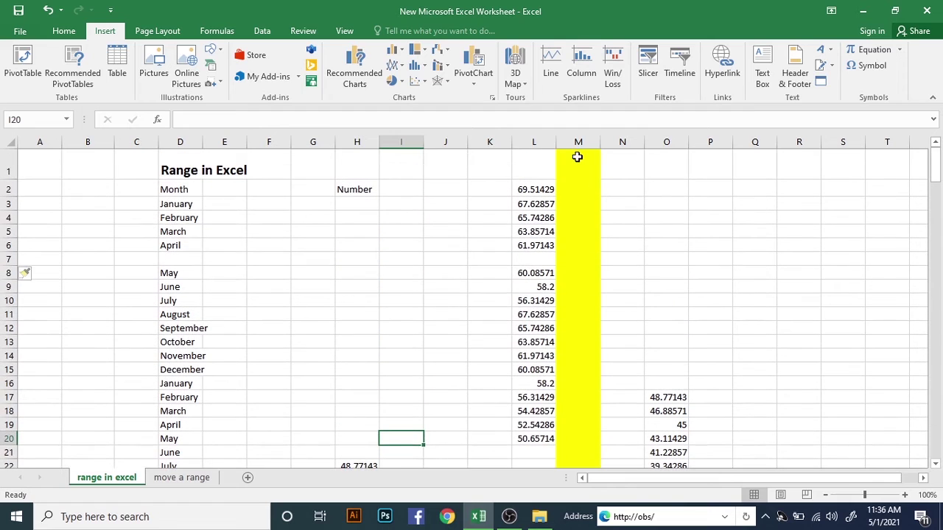
Step: Hide the yellow column M from its header's context menu, leaving L beside N
click(579, 144)
right_click(580, 148)
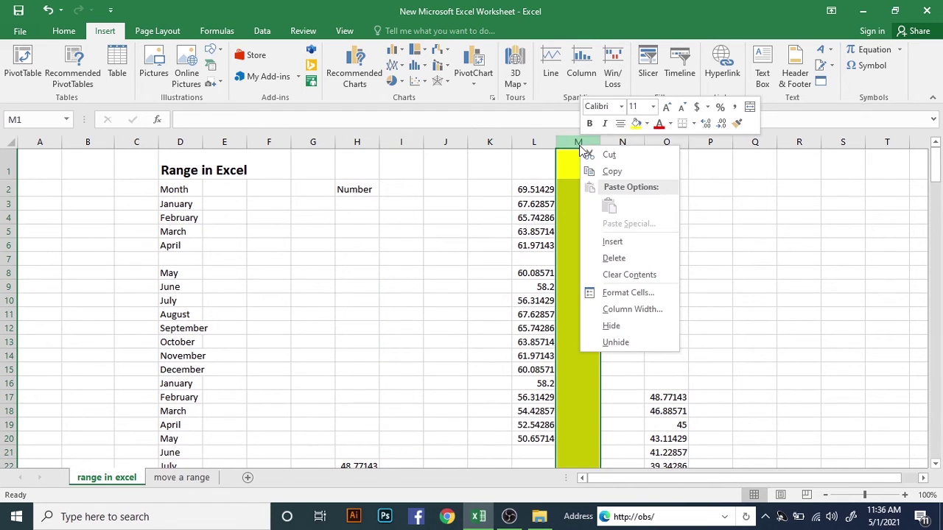
click(613, 326)
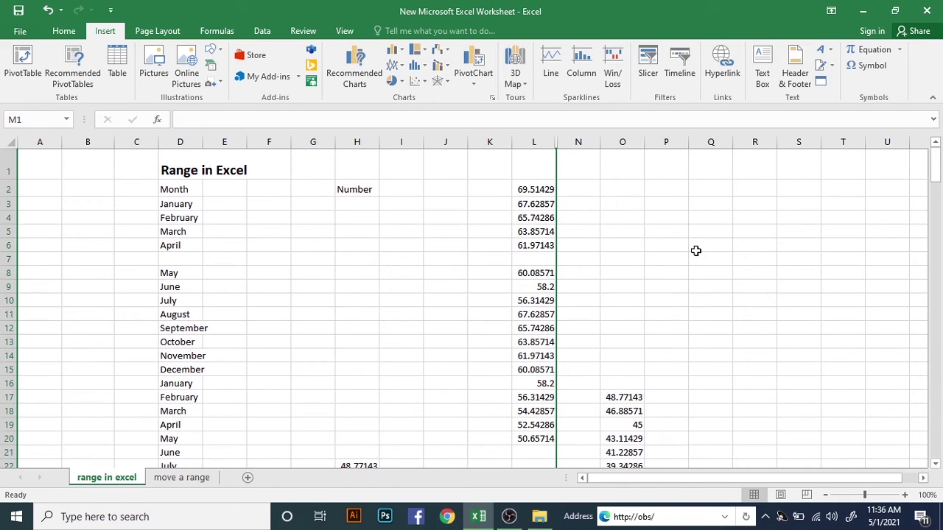
click(536, 141)
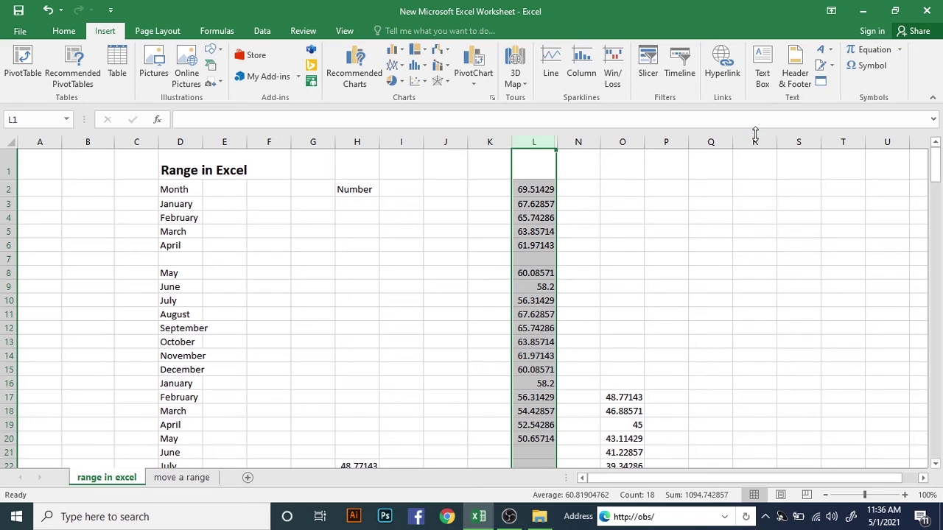
Step: Select columns L through N and unhide column M, restoring its yellow fill
click(617, 219)
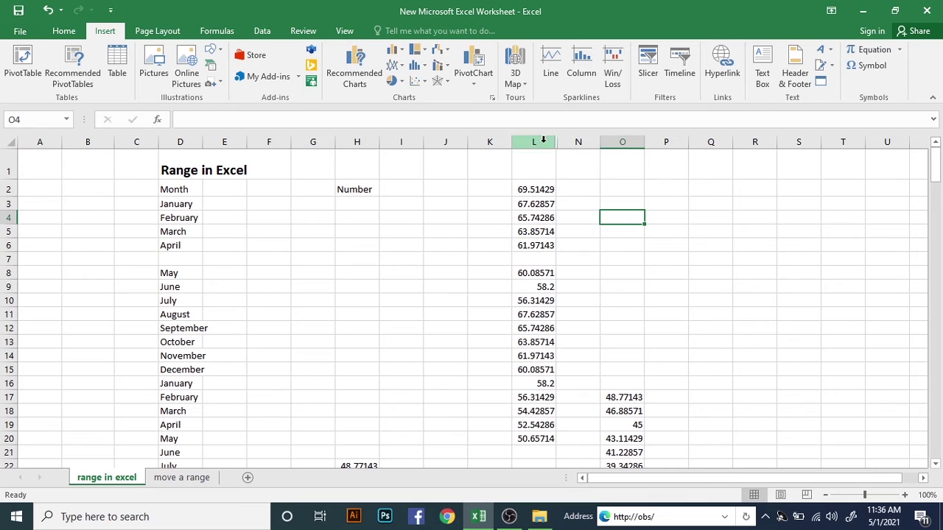
drag(543, 140, 572, 143)
right_click(571, 150)
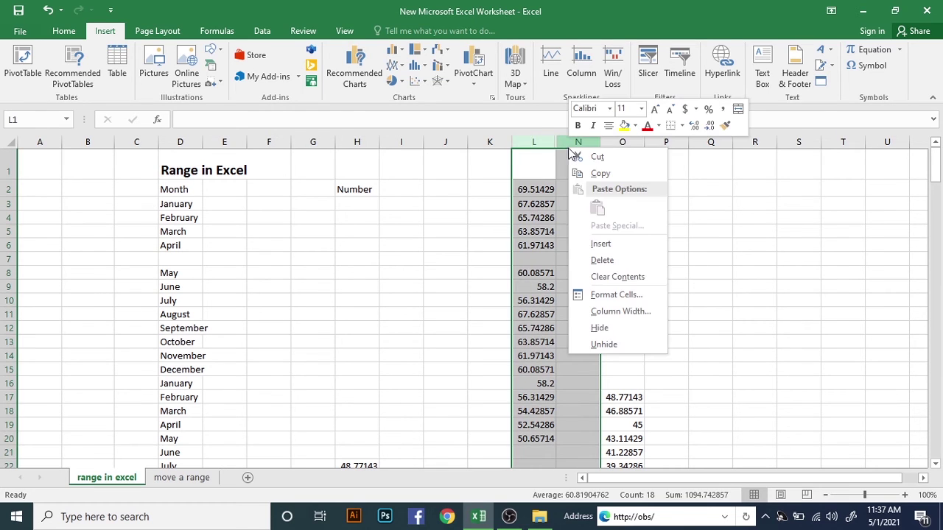
click(604, 344)
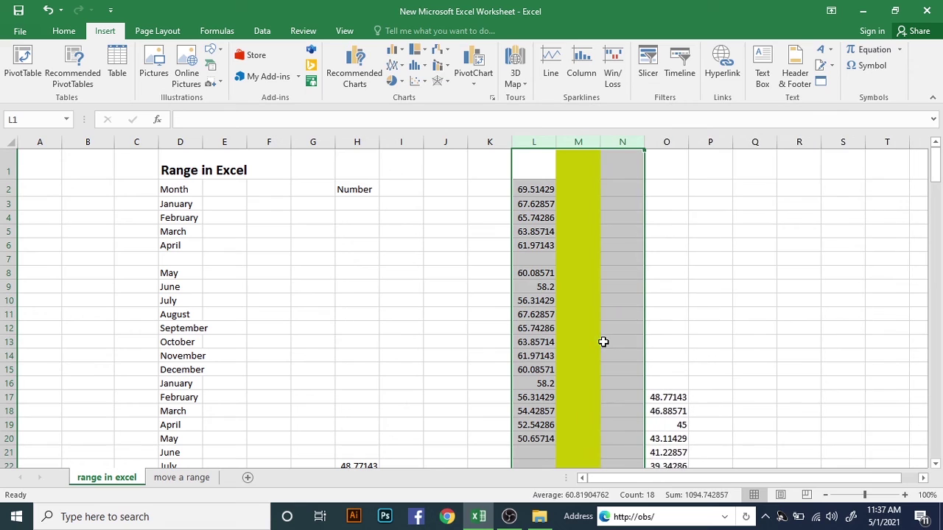
click(672, 217)
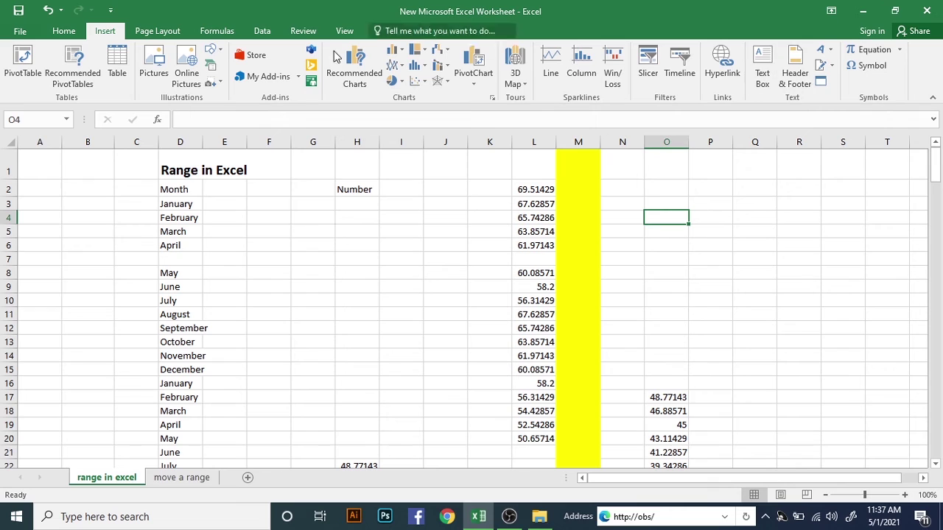
click(64, 34)
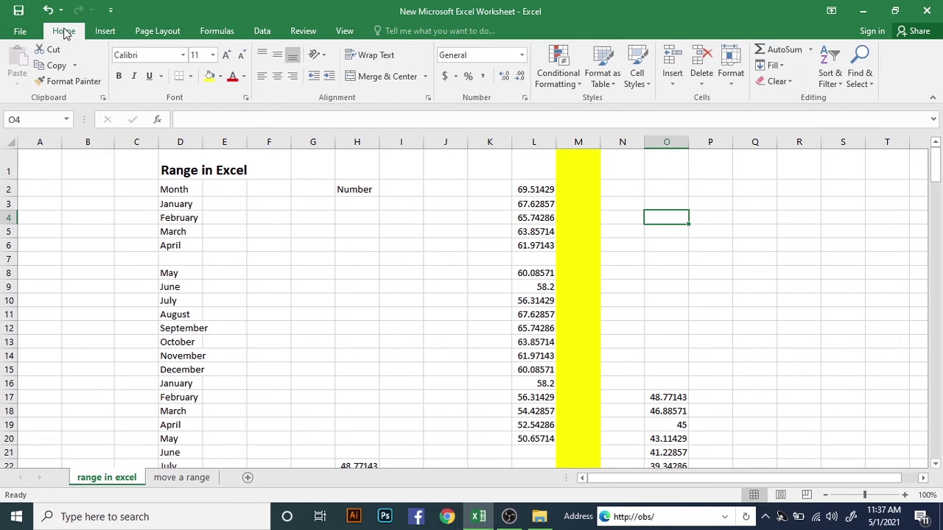
Step: After clicking around K1, L1, M1 and O5, select the entire yellow column M
click(506, 171)
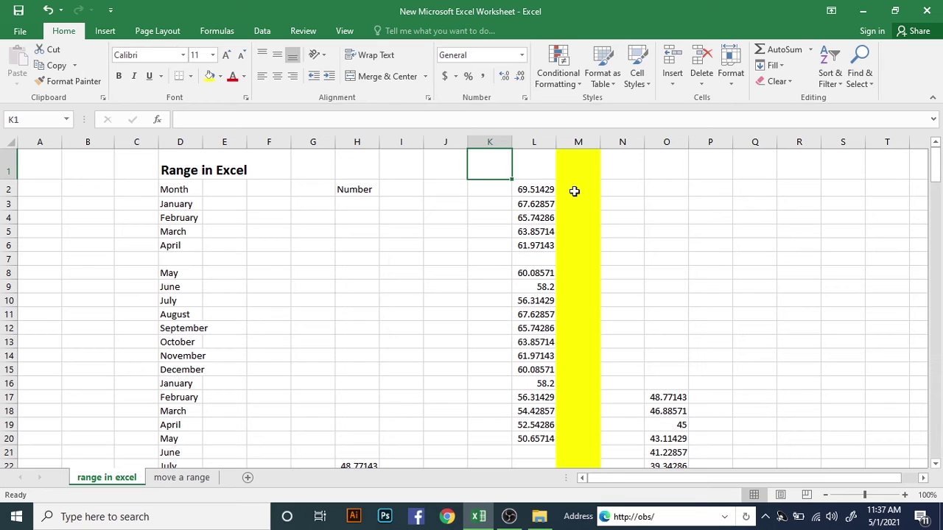
click(630, 187)
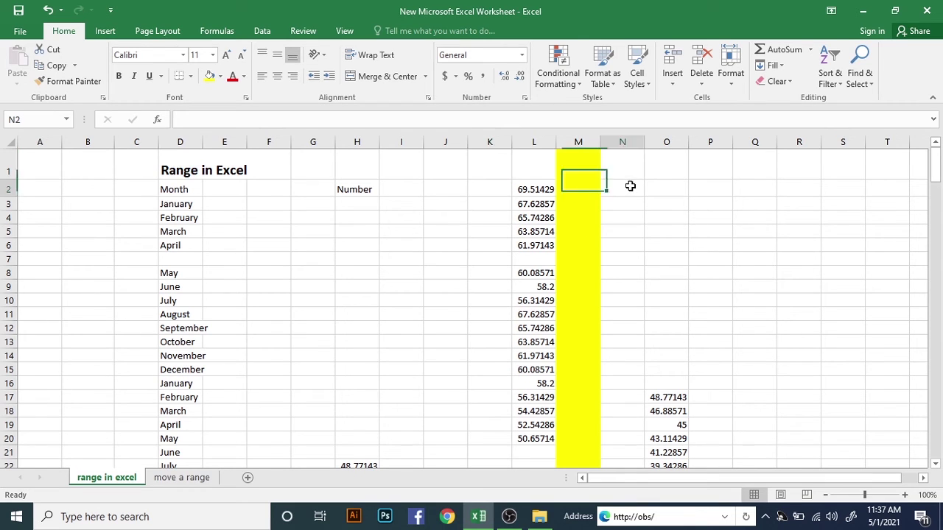
click(568, 164)
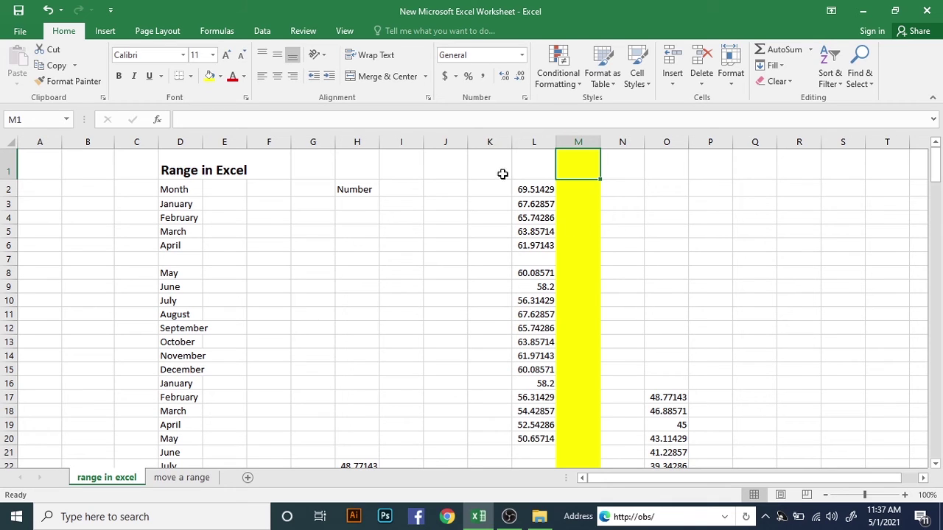
click(549, 158)
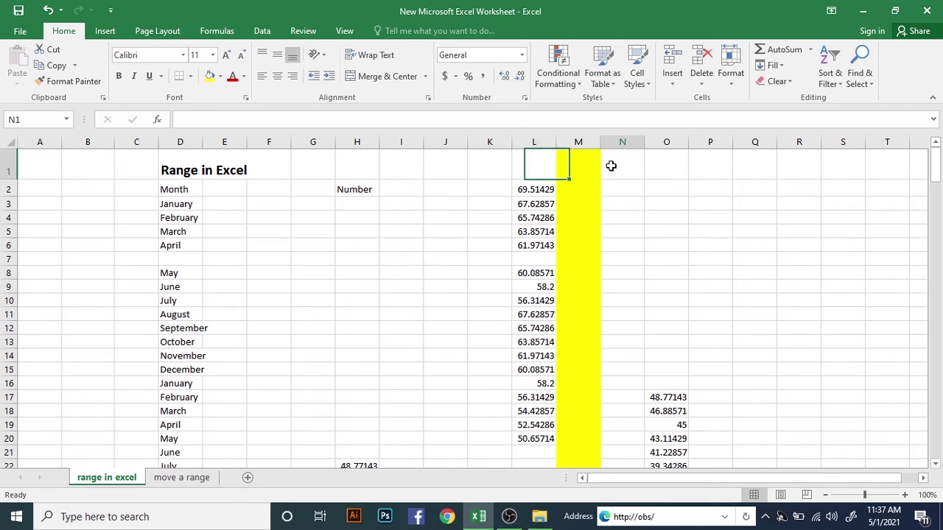
click(611, 164)
click(568, 164)
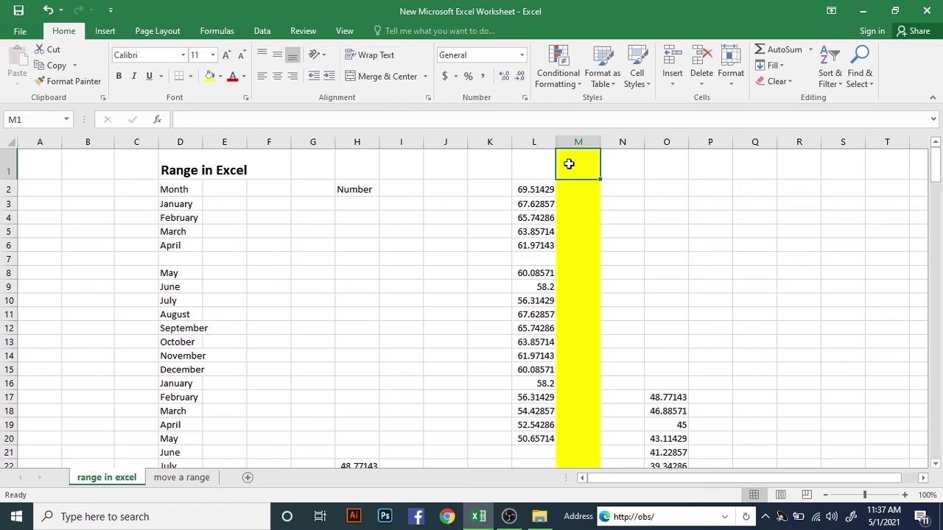
click(538, 153)
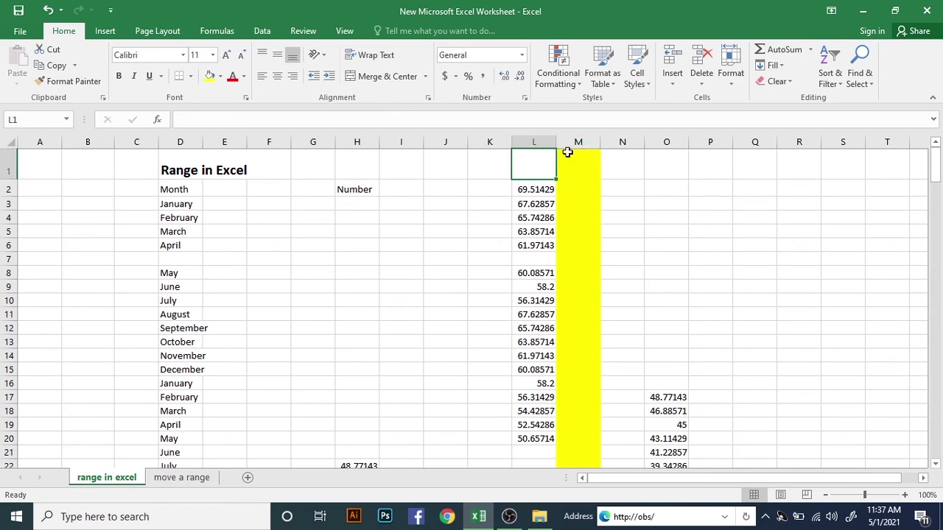
click(567, 152)
click(648, 232)
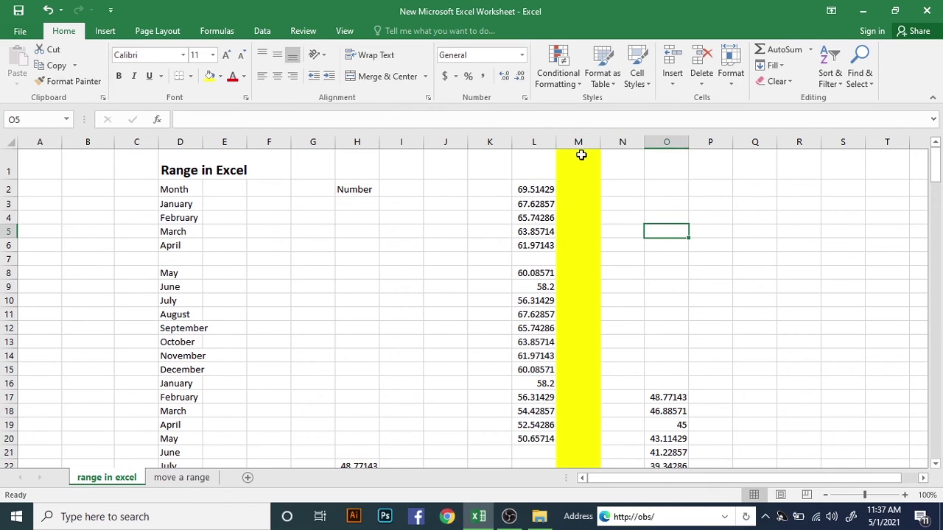
click(581, 154)
click(580, 141)
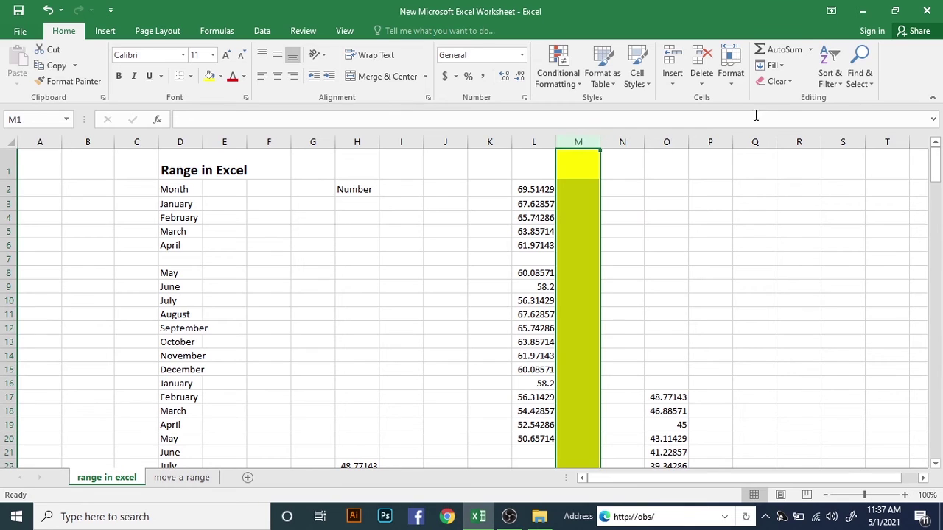
Step: Check Format > Hide & Unhide for column M without hiding it, then select row 2
click(731, 86)
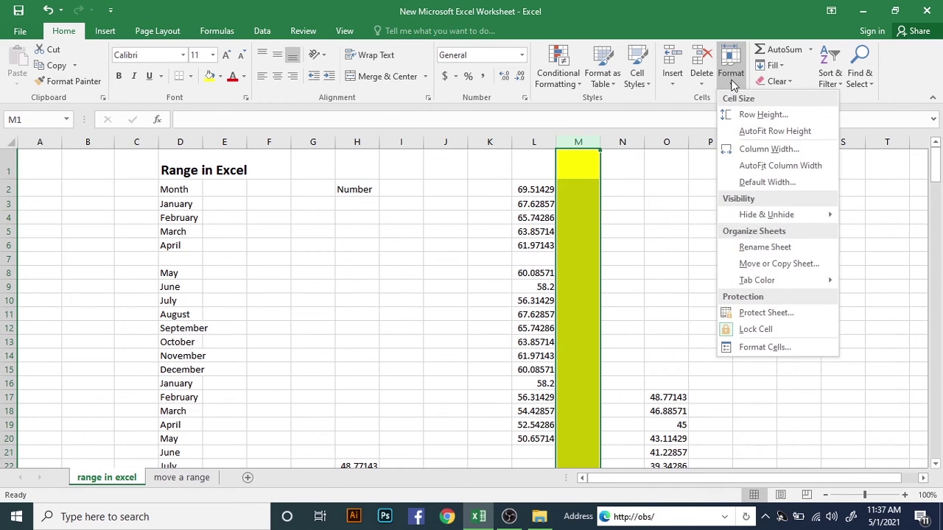
click(732, 72)
click(726, 234)
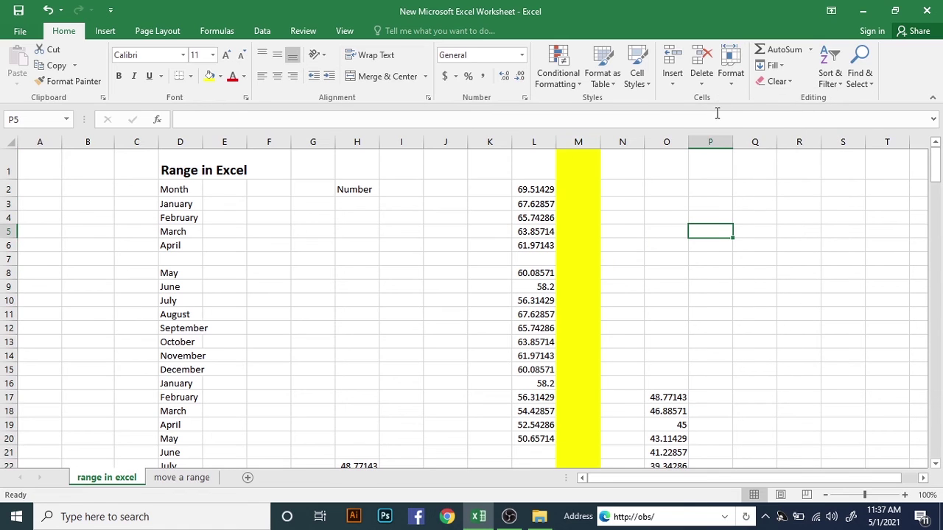
click(576, 136)
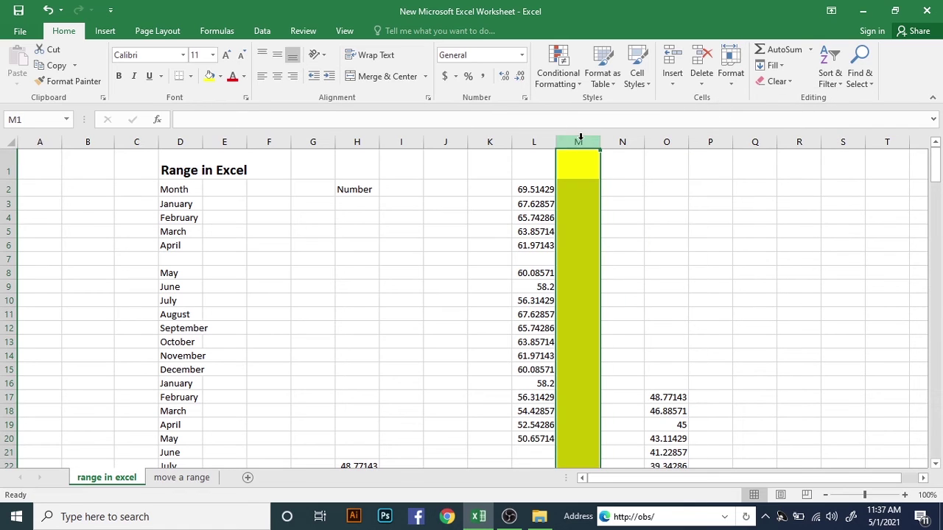
click(733, 87)
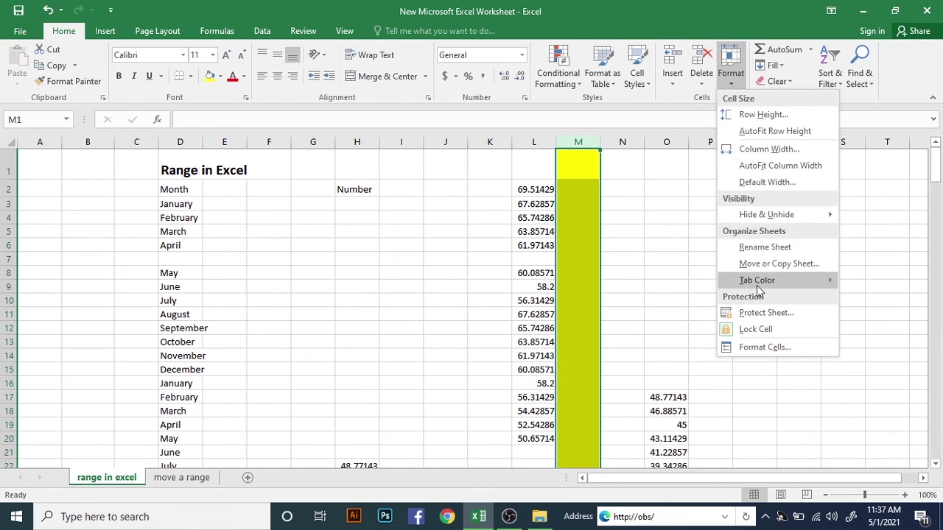
mouse_move(771, 219)
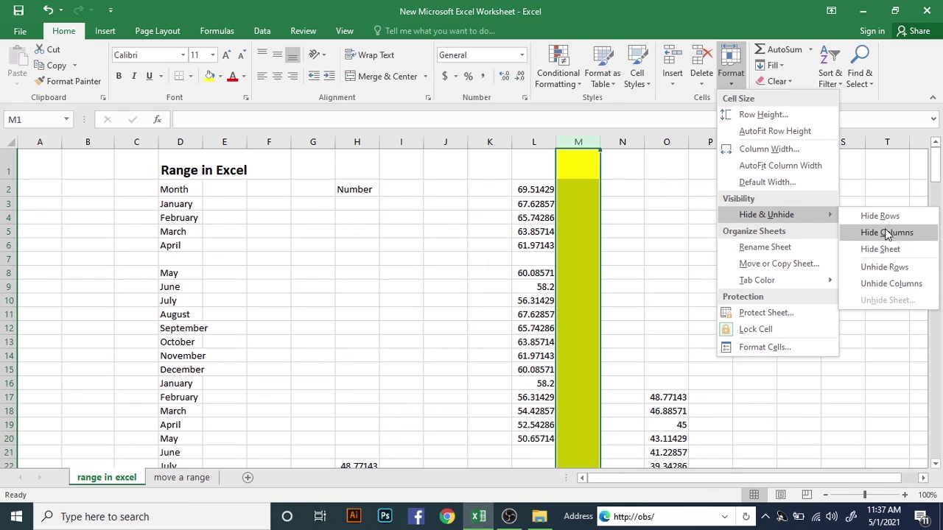
click(520, 270)
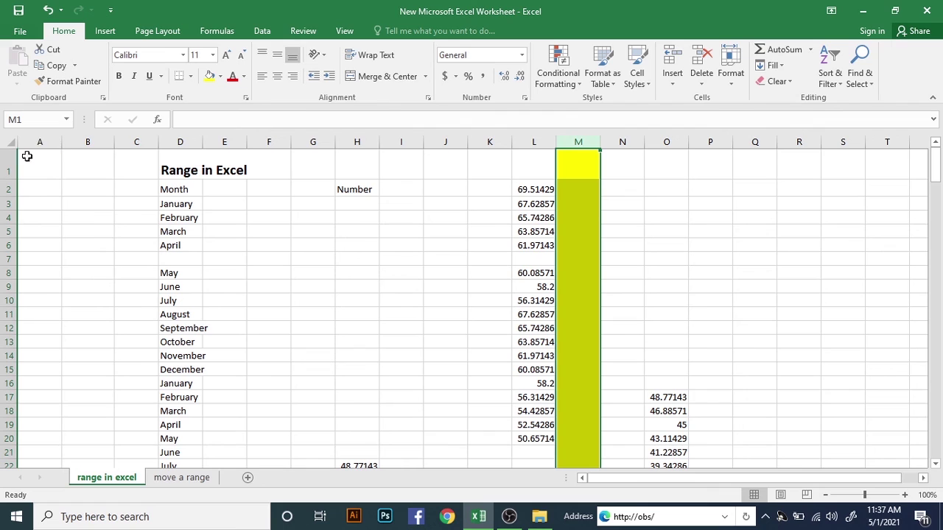
click(35, 189)
click(9, 189)
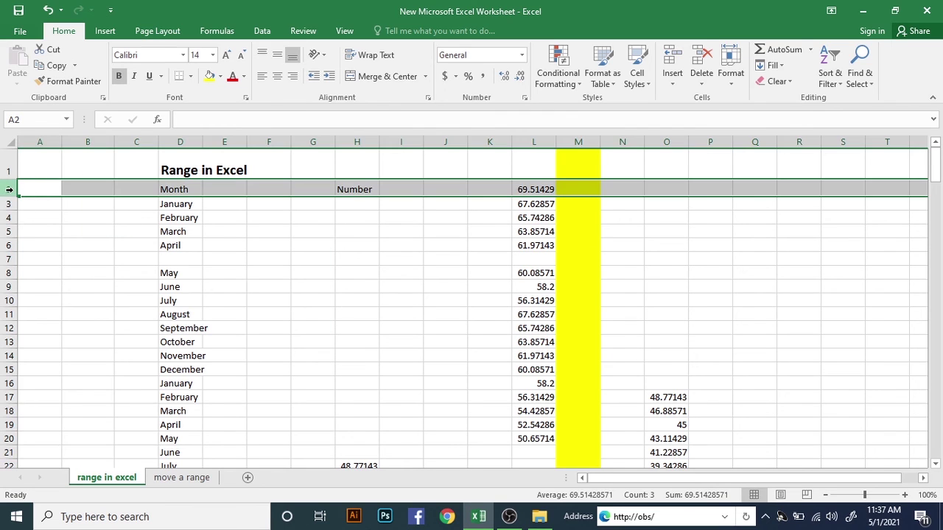
Step: Hide row 2 with Format > Hide & Unhide > Hide Rows, then select rows 1–3
click(731, 87)
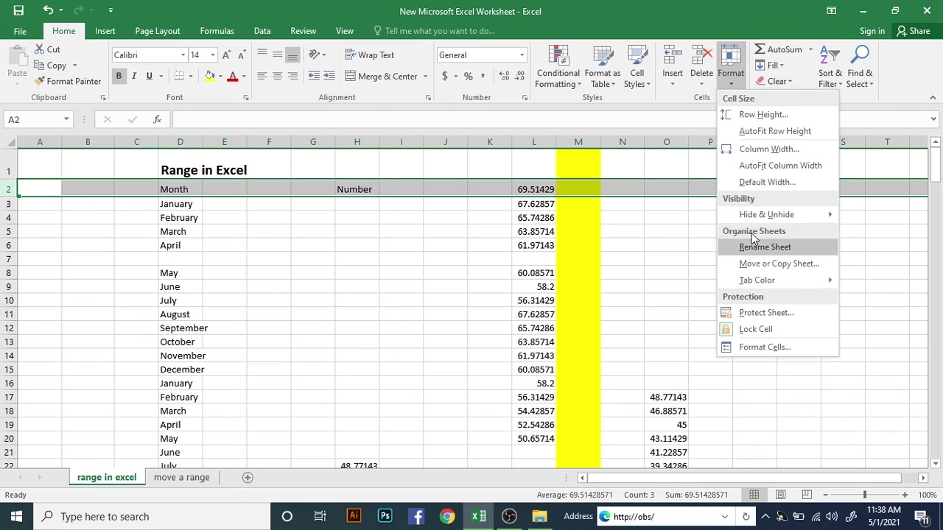
mouse_move(800, 216)
click(869, 214)
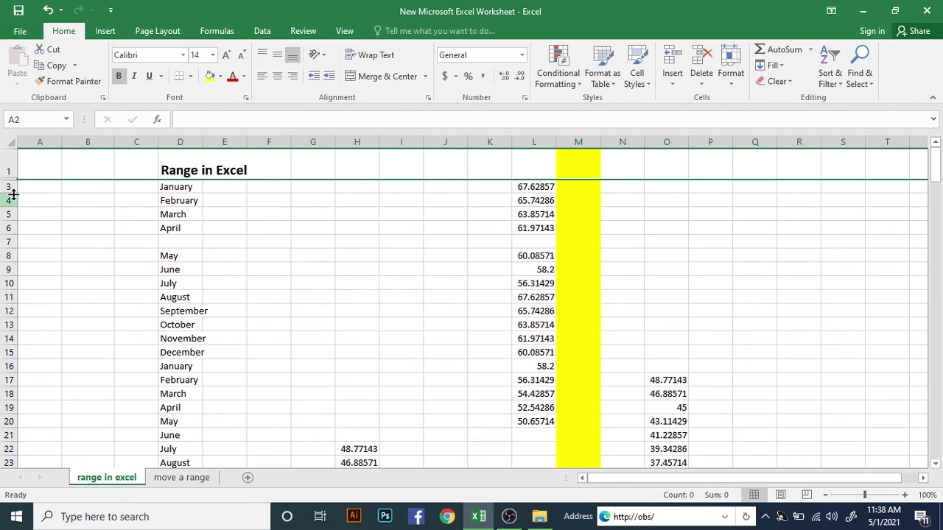
drag(9, 168, 12, 186)
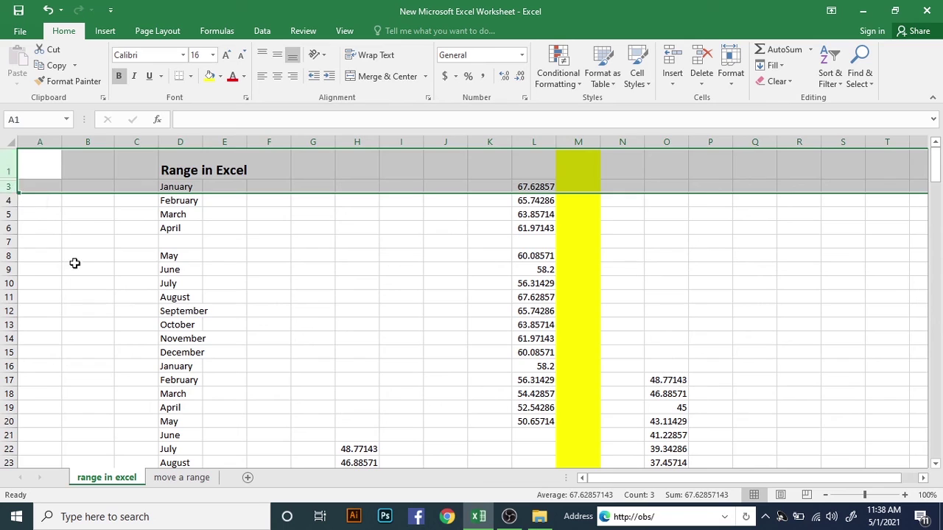
Step: With only A3 selected, try Format > Hide & Unhide > Unhide Rows
click(88, 269)
click(9, 179)
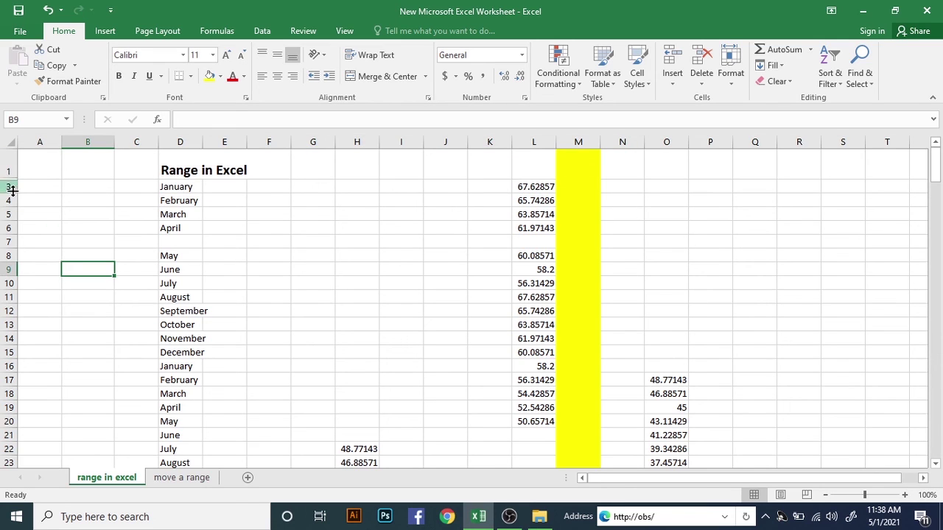
click(20, 187)
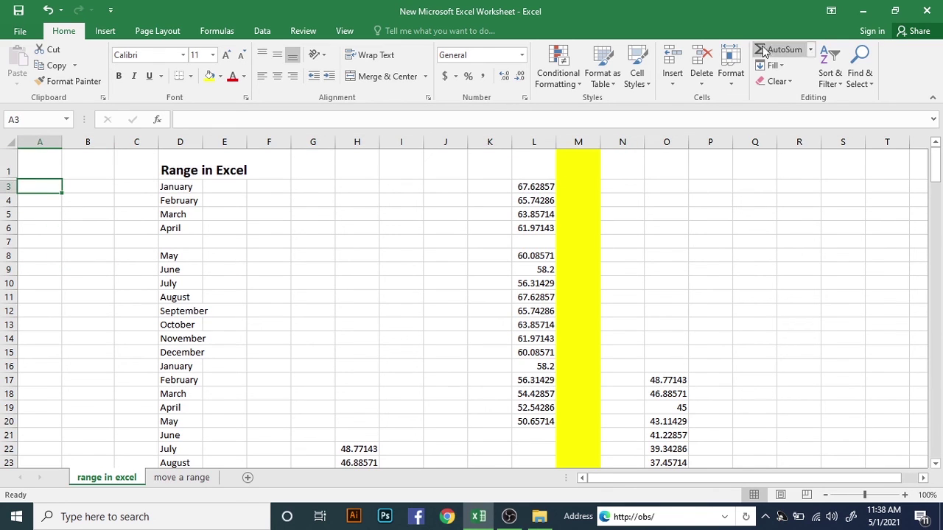
click(731, 73)
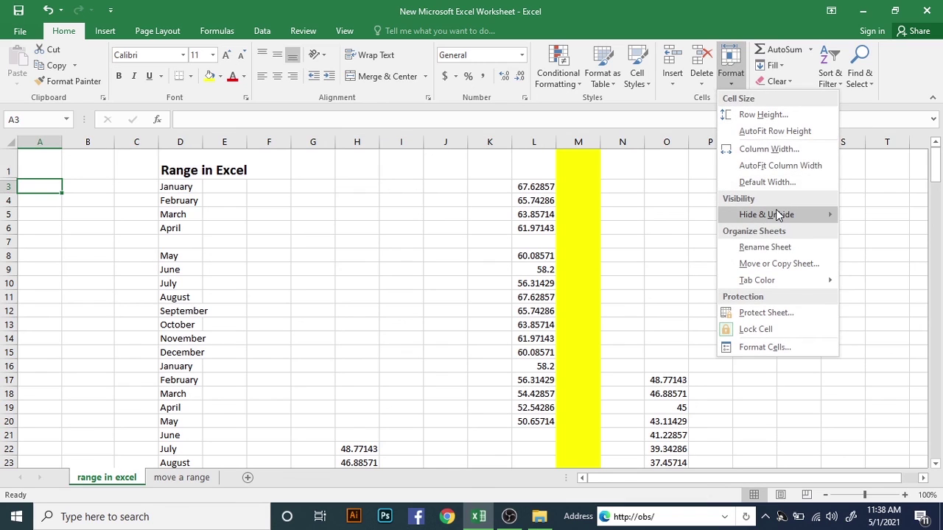
mouse_move(779, 214)
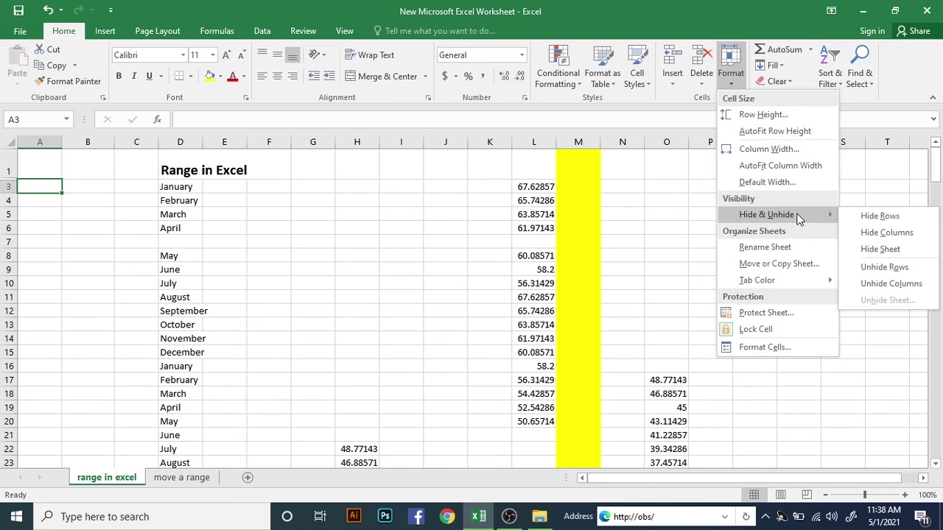
click(873, 268)
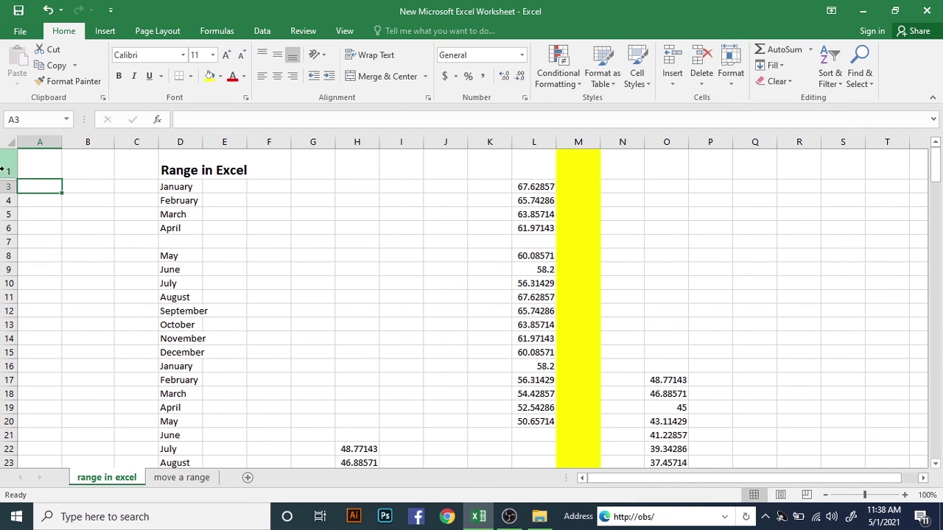
Step: Select A1:A3 across the hidden row and unhide row 2, restoring Month and Number
click(34, 162)
mouse_move(34, 163)
mouse_down()
mouse_move(37, 185)
mouse_move(8, 184)
mouse_up()
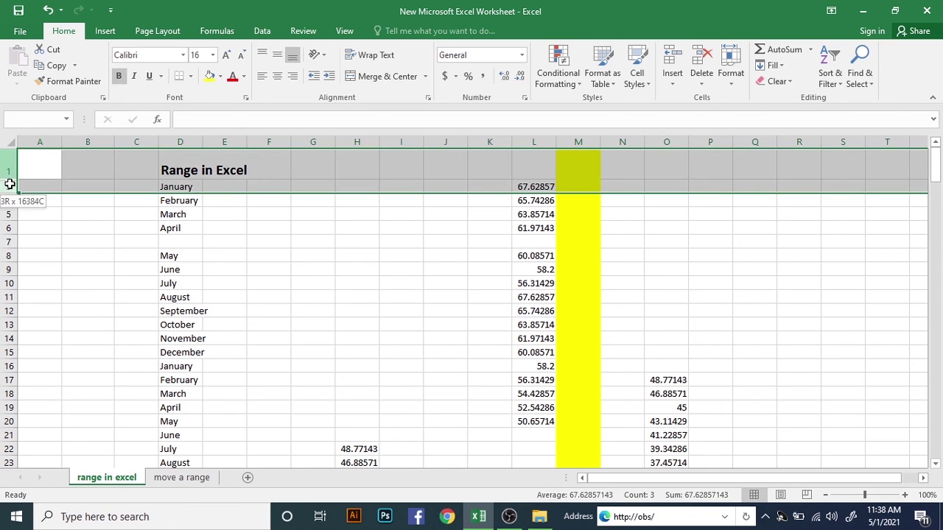
click(733, 82)
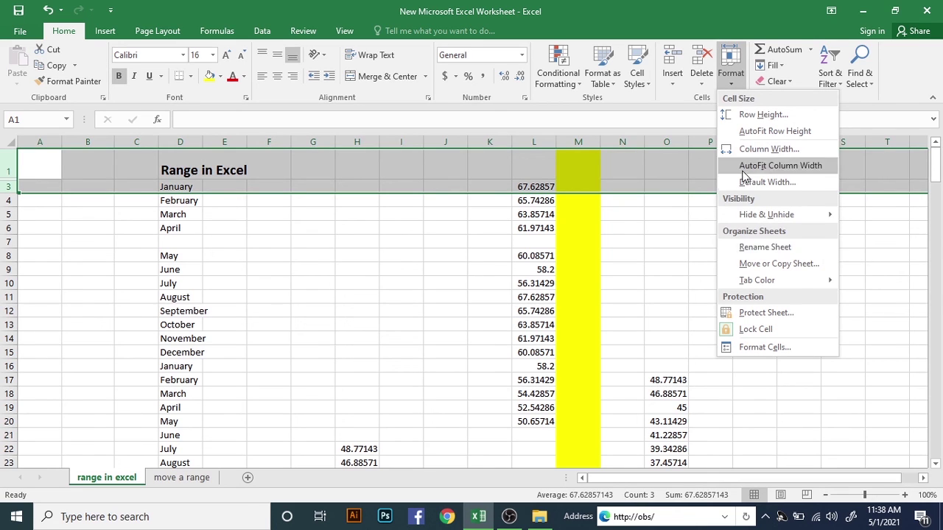
mouse_move(824, 215)
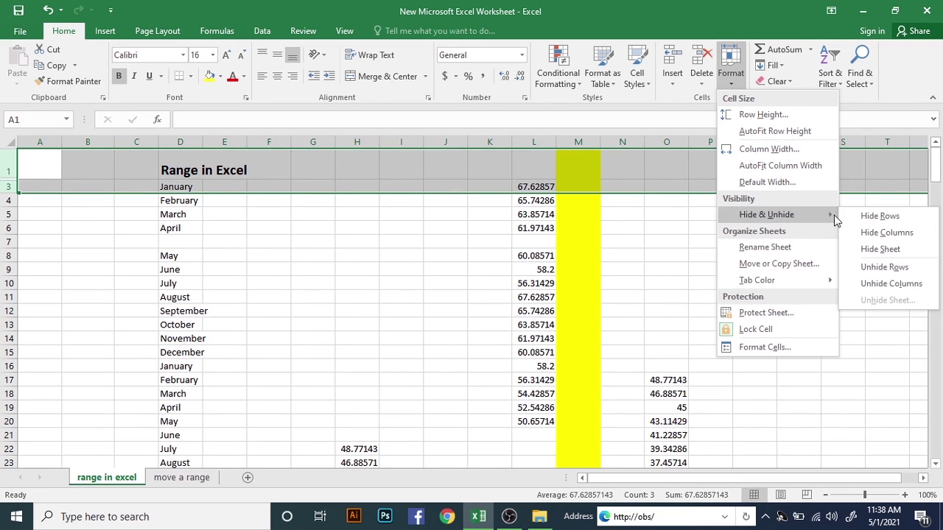
click(860, 267)
click(56, 186)
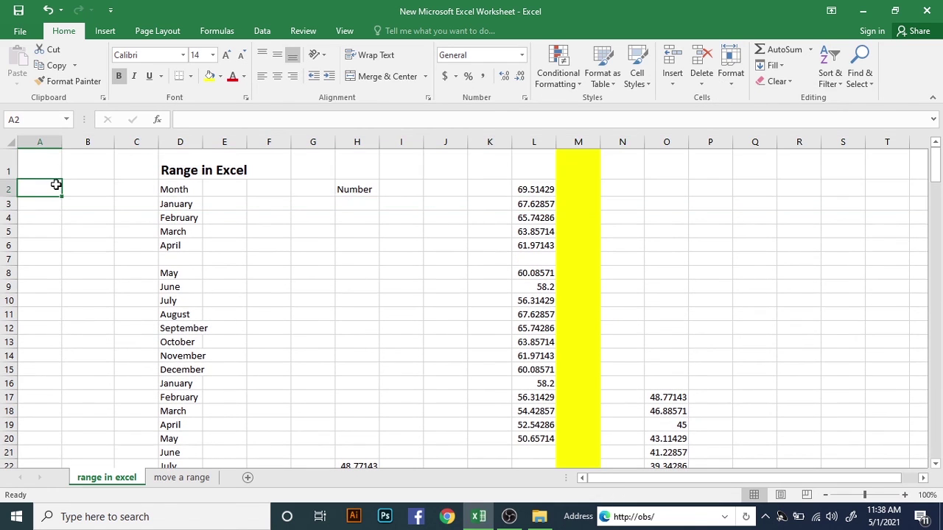